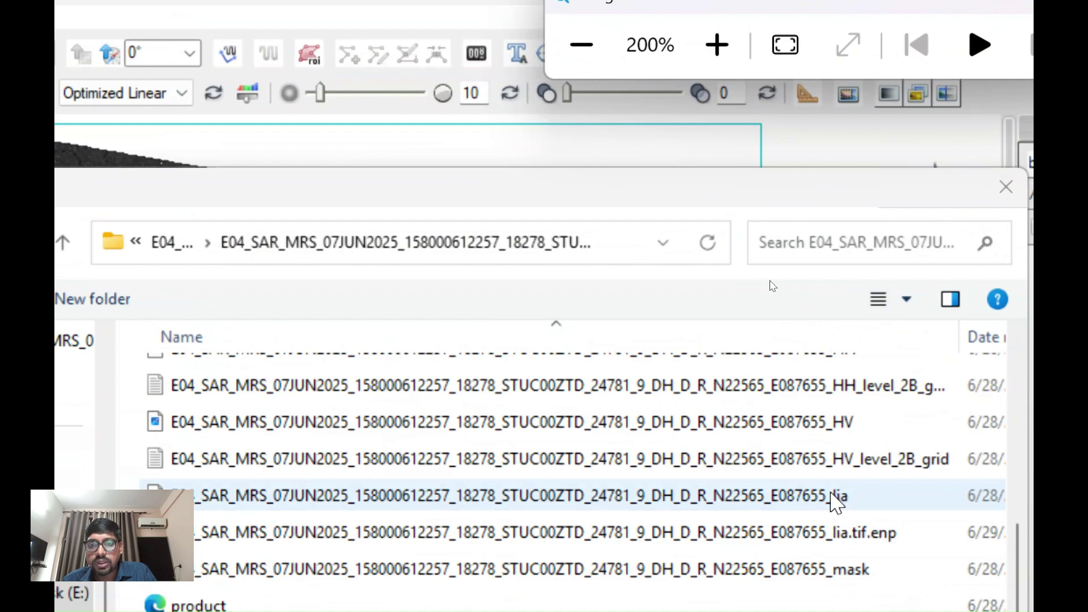
Step: Open the local incidence angle raster, the EOS-04 scene file ending in _lia
left_click(832, 495)
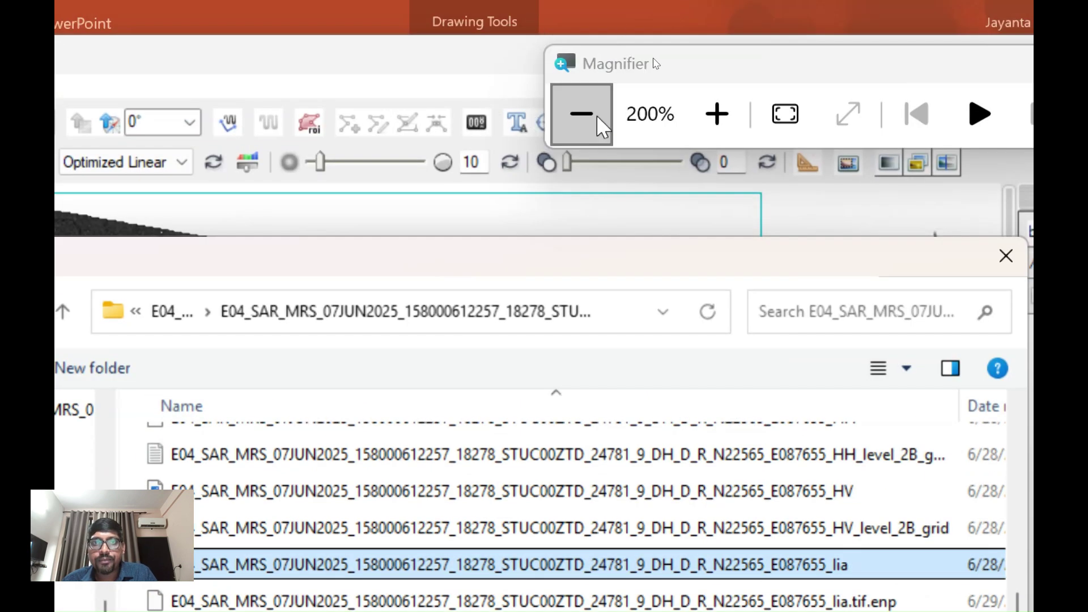
left_click(581, 44)
left_click(760, 407)
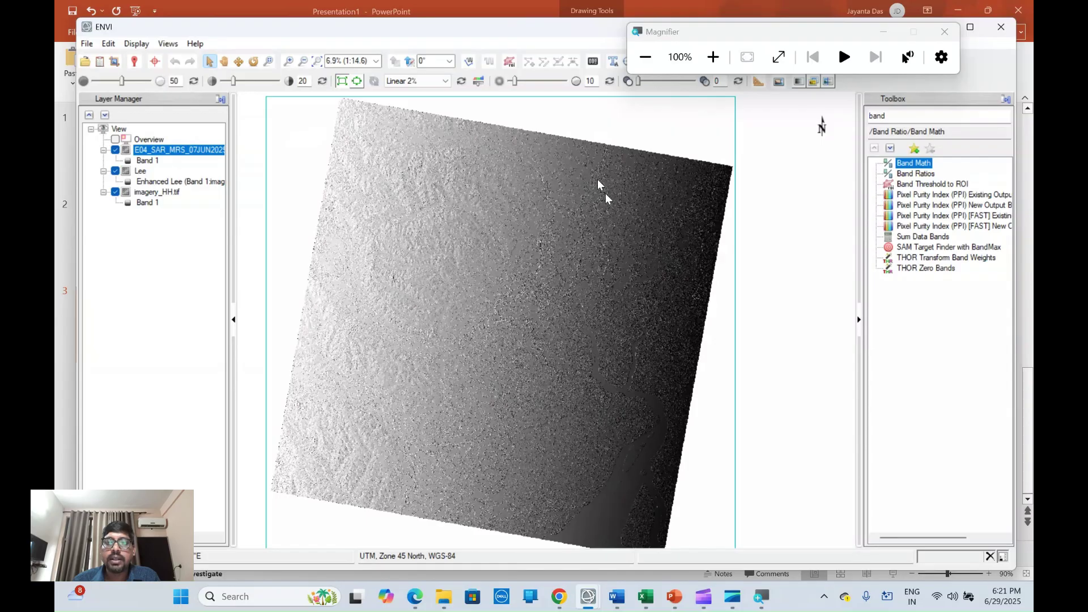
Step: Start the Band Math tool and begin its expression with b1*
double_click(904, 163)
left_click(435, 355)
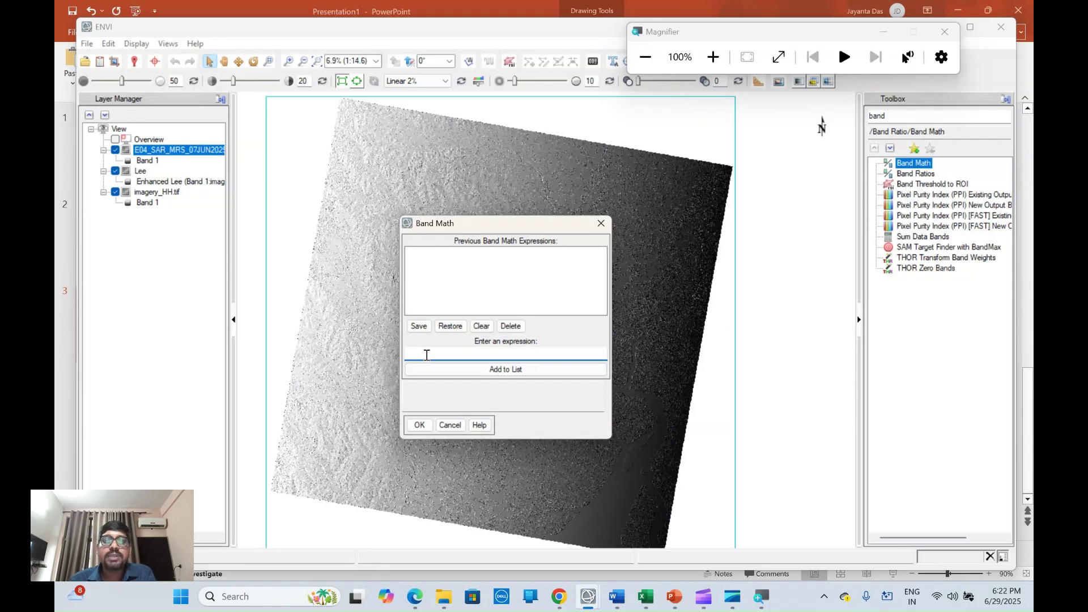
left_click(714, 57)
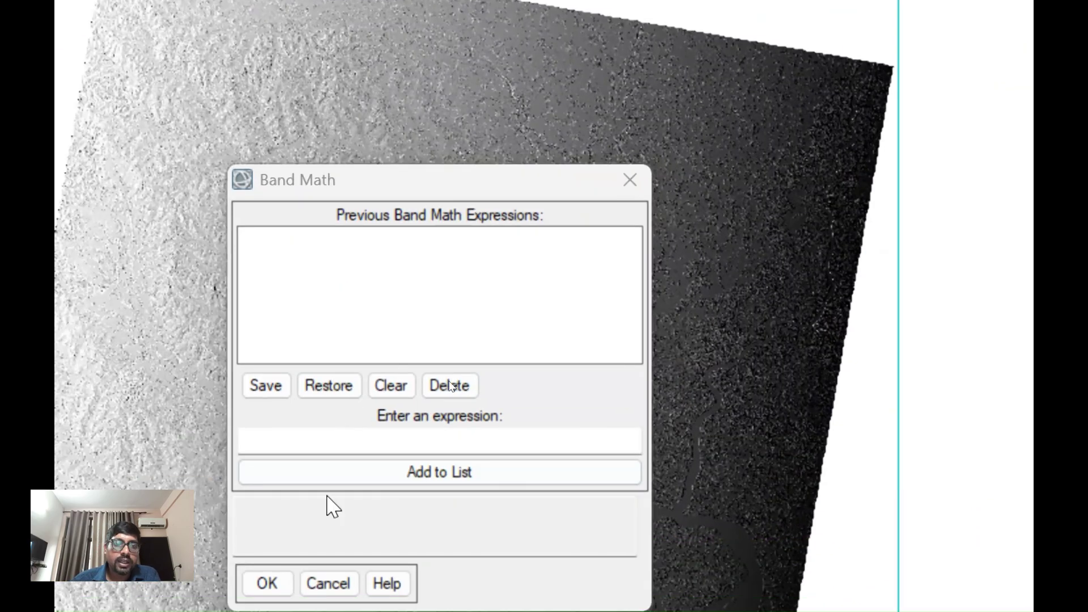
left_click(266, 439)
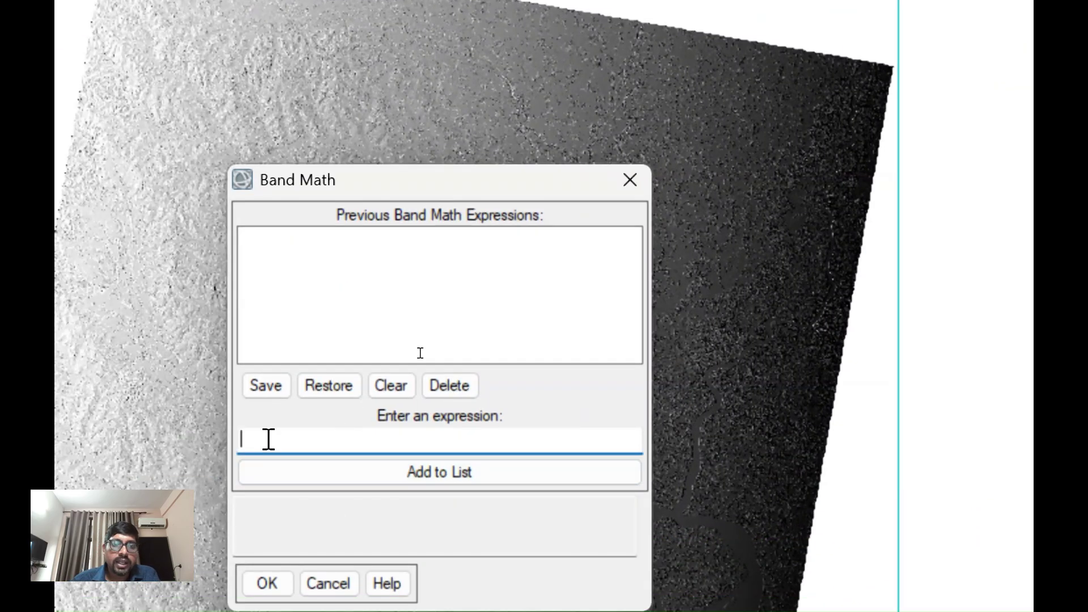
type("b1")
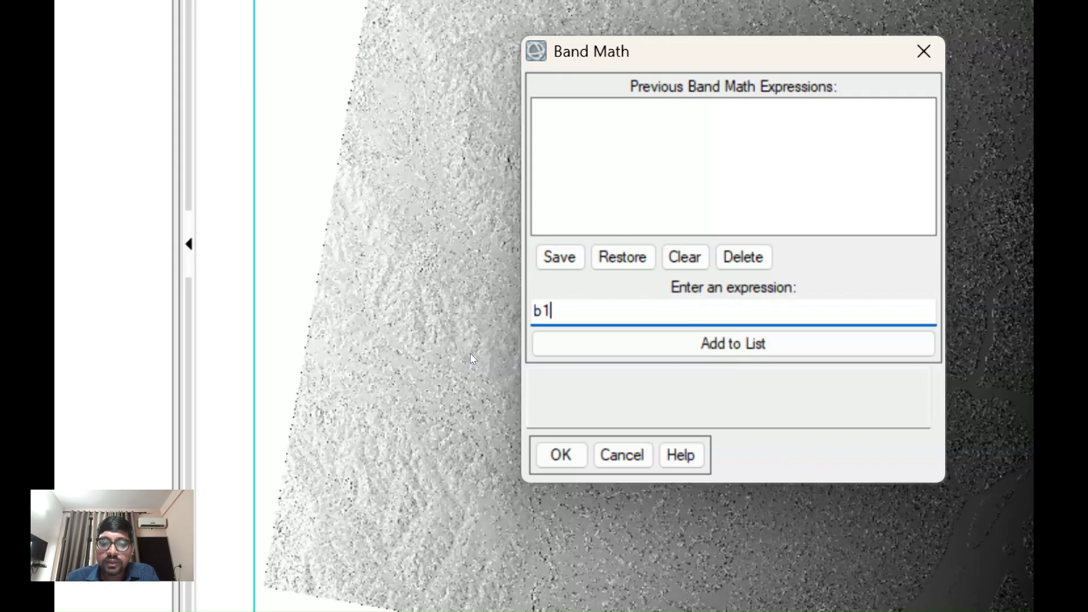
type("*")
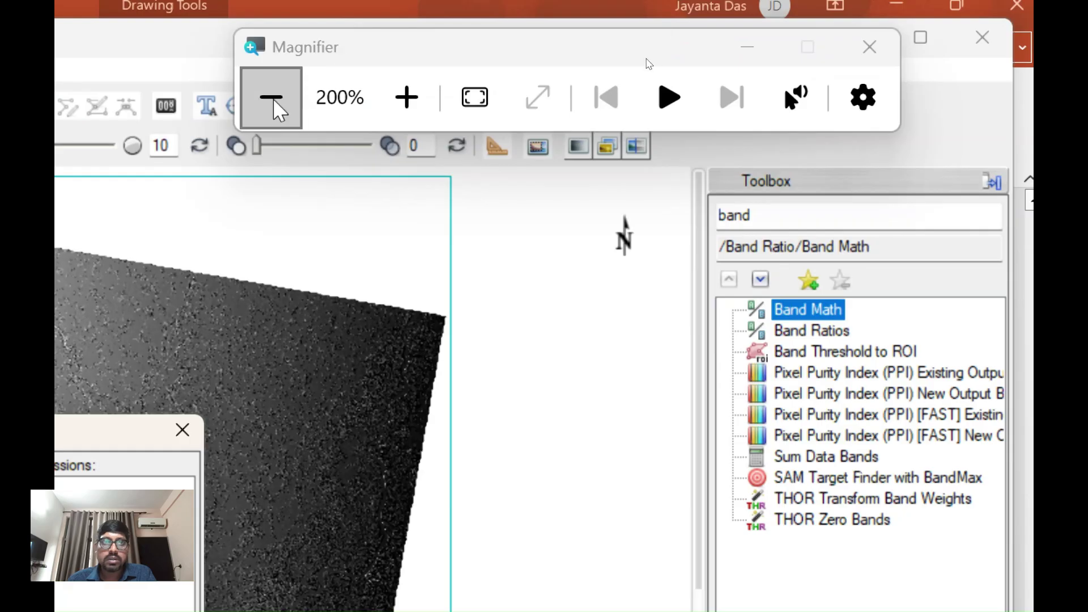
left_click(272, 99)
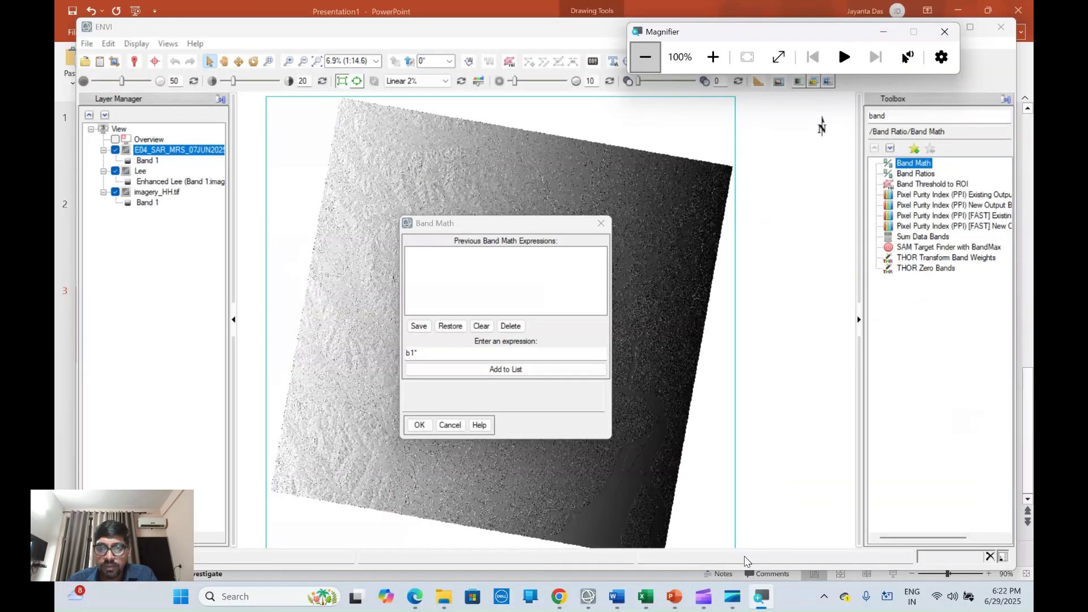
Step: Look up the degree-to-radian factor on the PowerPoint slide, then complete and accept the ENVI Band Math expression as b1*0.0174533
left_click(673, 602)
left_click_drag(404, 402, 479, 404)
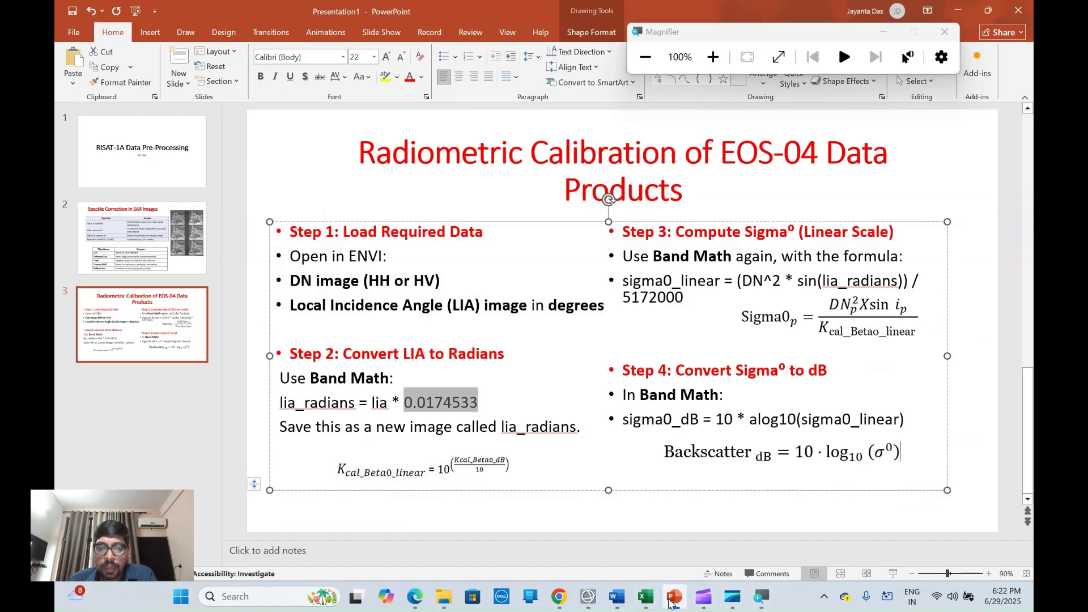
mouse_move(606, 593)
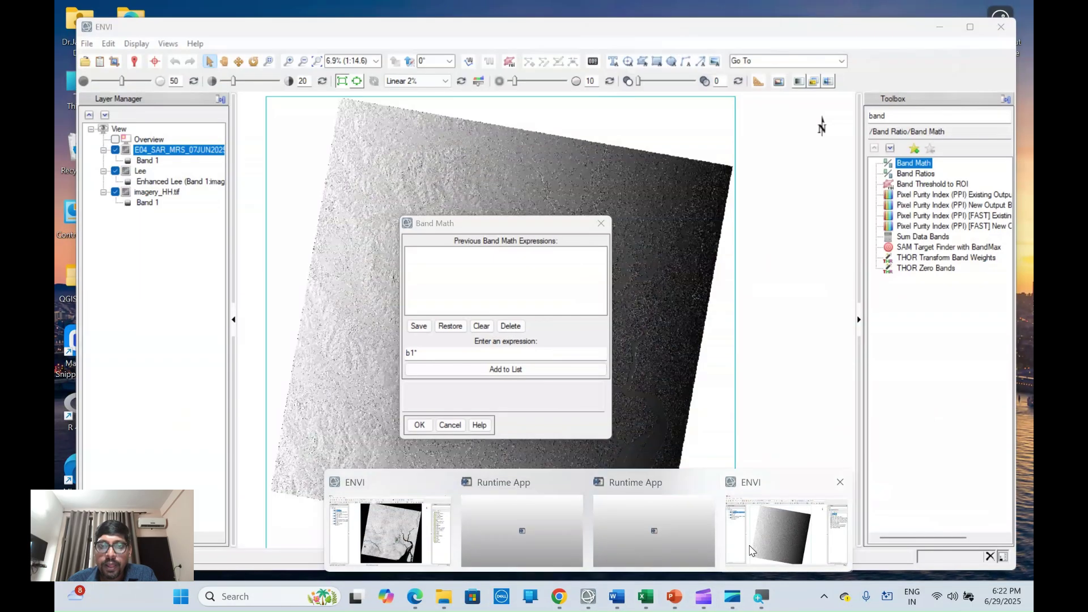
left_click(422, 530)
left_click(430, 355)
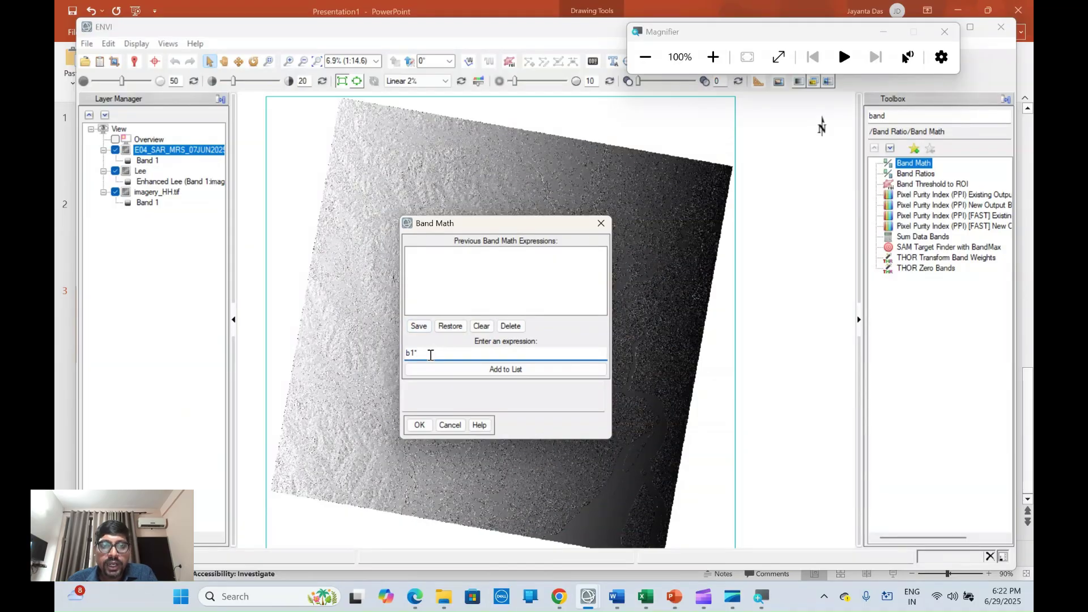
type("0.0174533")
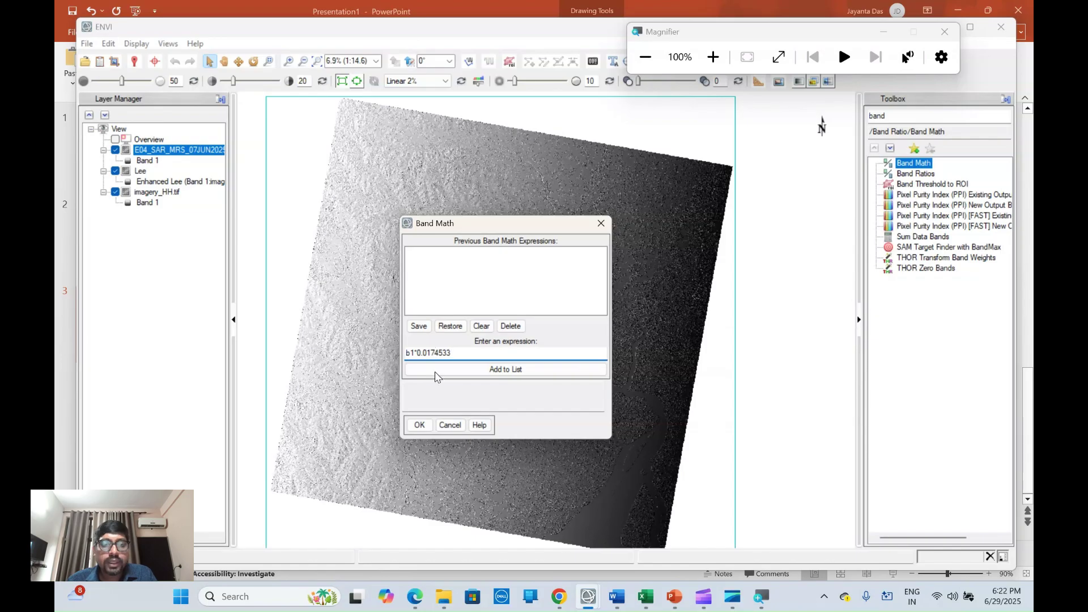
left_click(419, 426)
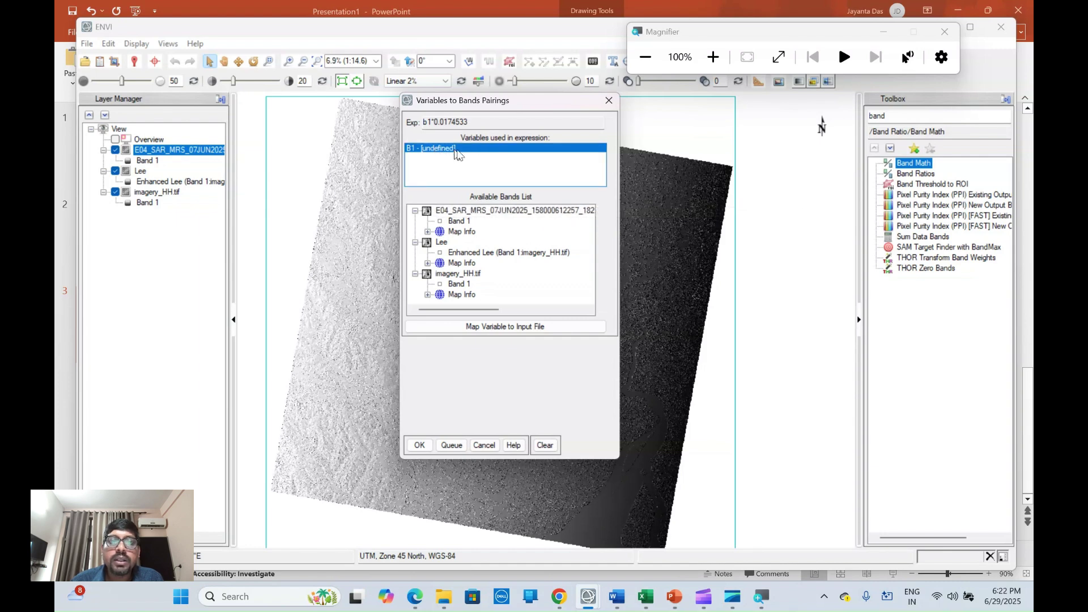
Step: Assign Band 1 of the E04_SAR_MRS incidence angle image to B1 and choose E:\Youtube\DB as the output folder
left_click(460, 221)
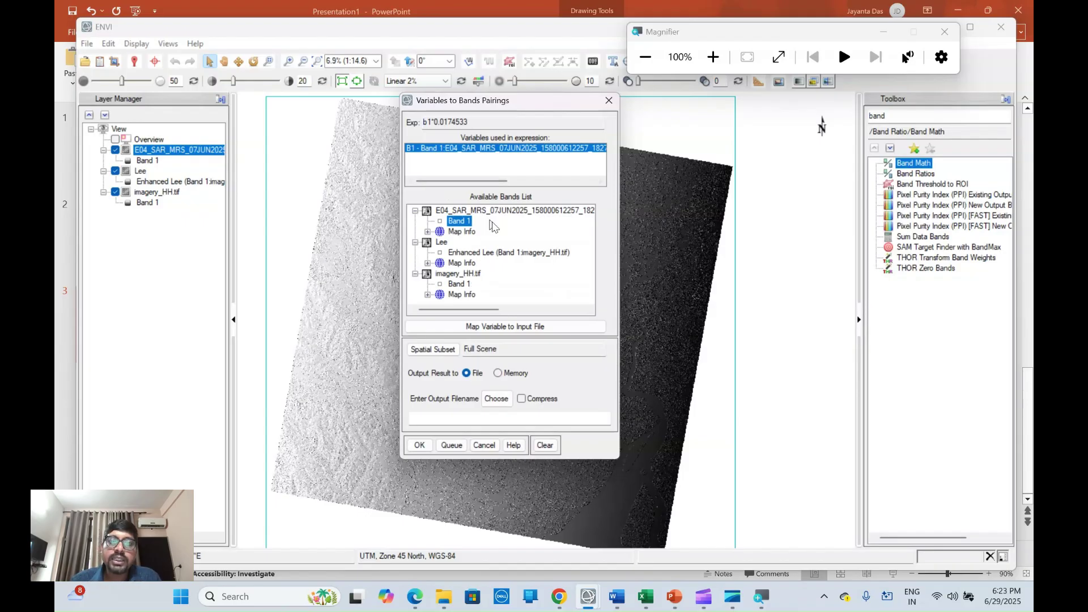
left_click(497, 404)
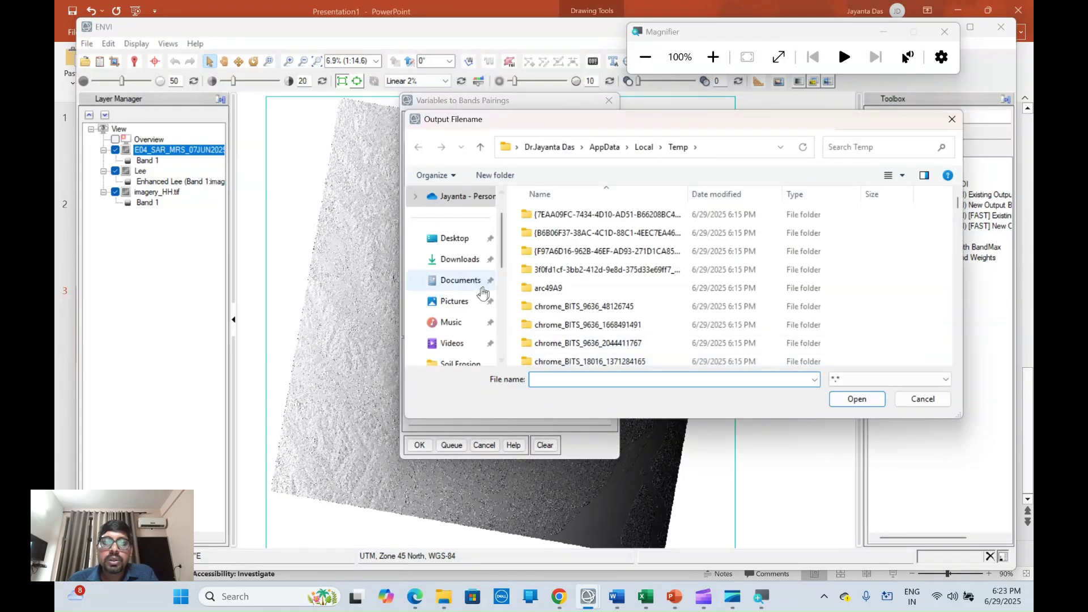
scroll(483, 293, "down", 5)
left_click(463, 301)
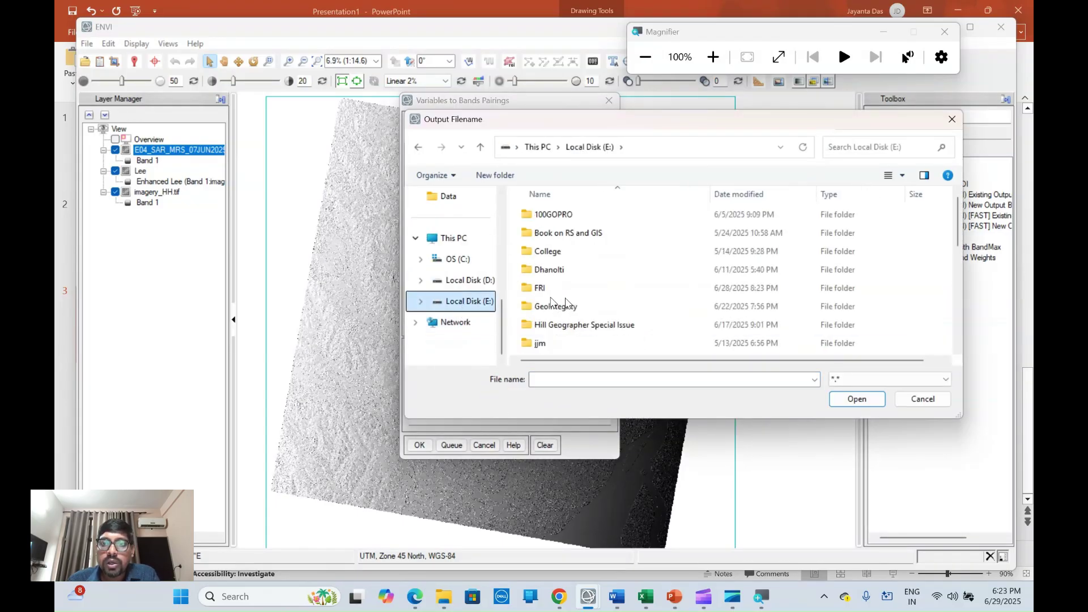
scroll(567, 312, "down", 6)
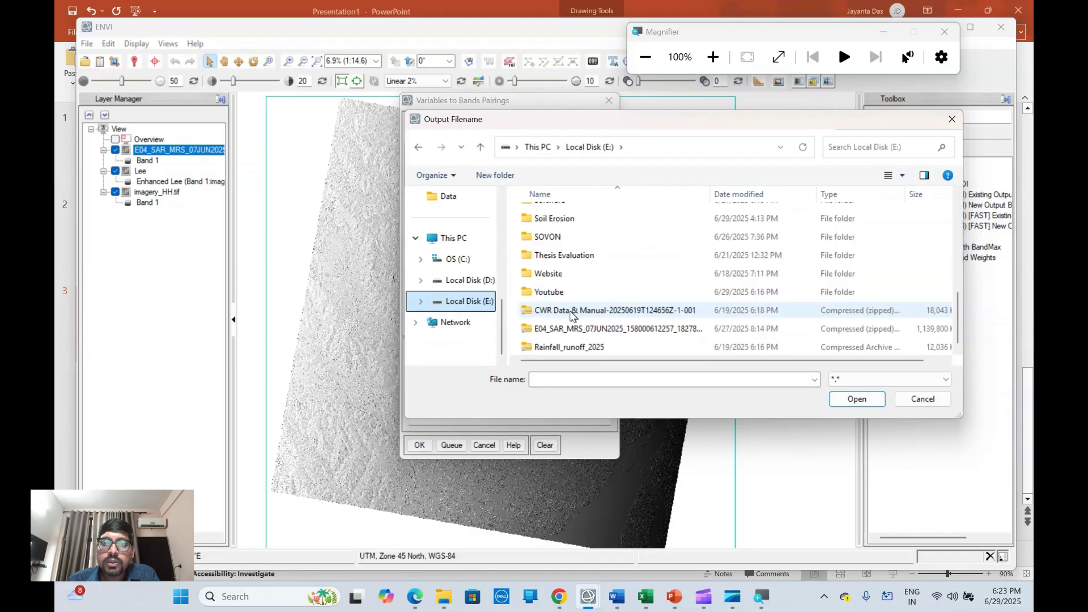
double_click(549, 292)
left_click(633, 241)
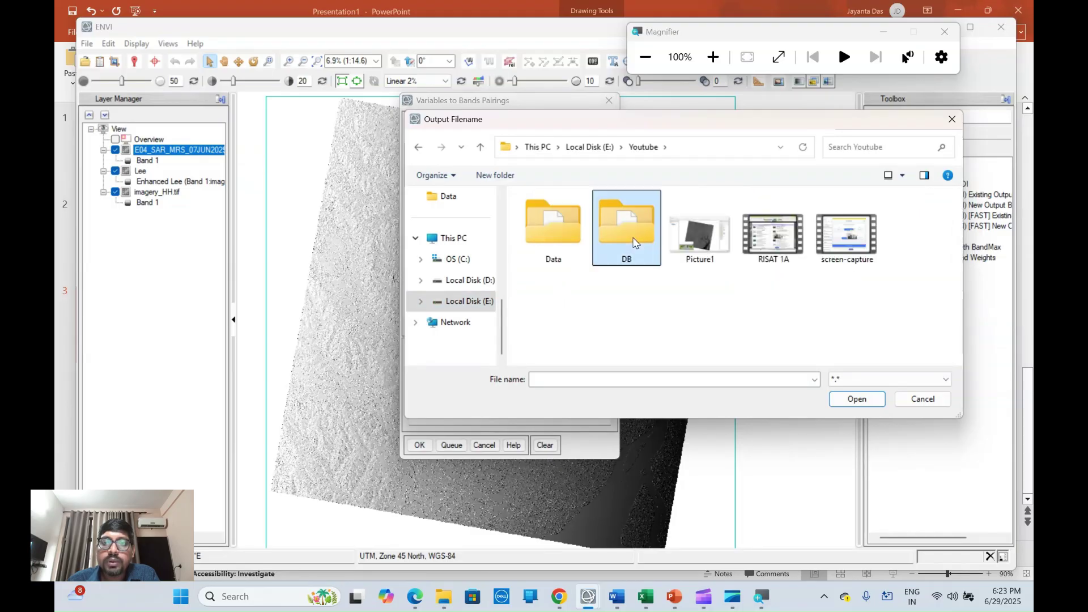
double_click(633, 241)
Step: Name the output file Lia_radian and run the band math calculation
left_click(560, 383)
type("L")
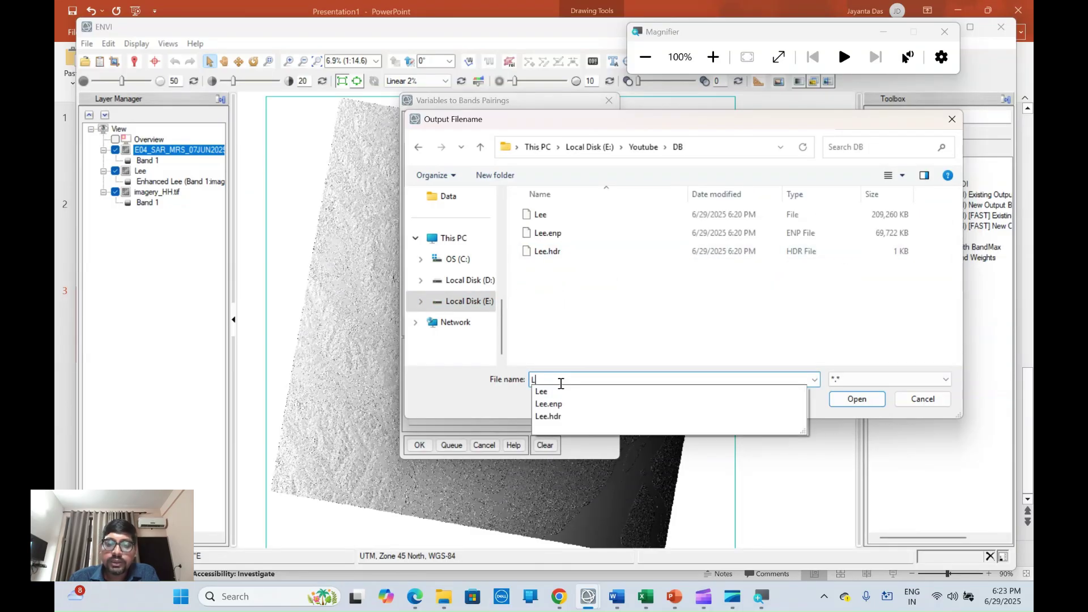
type("ia_")
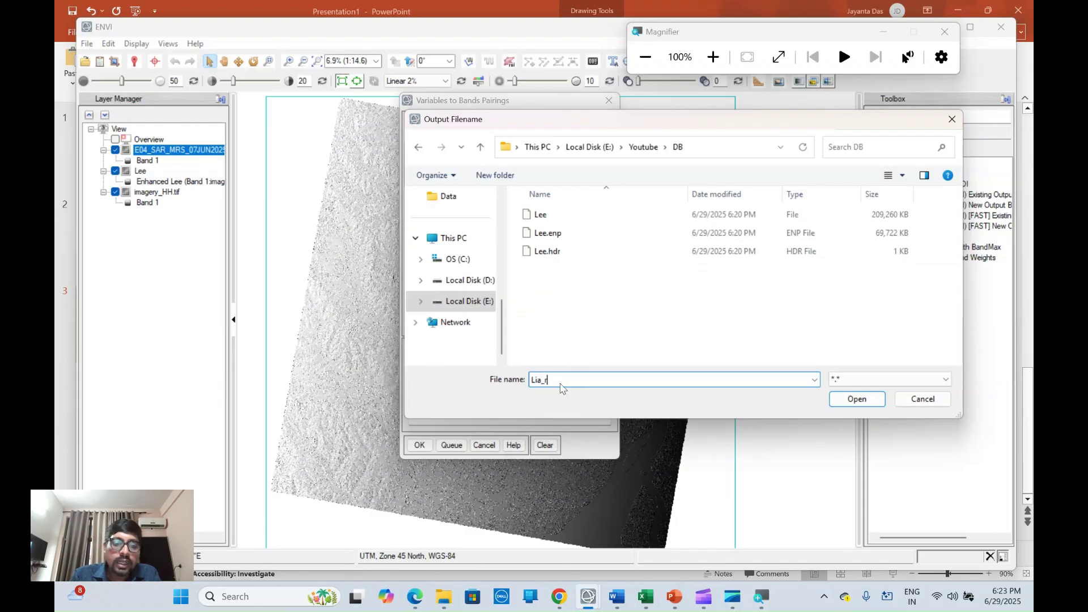
type("radian")
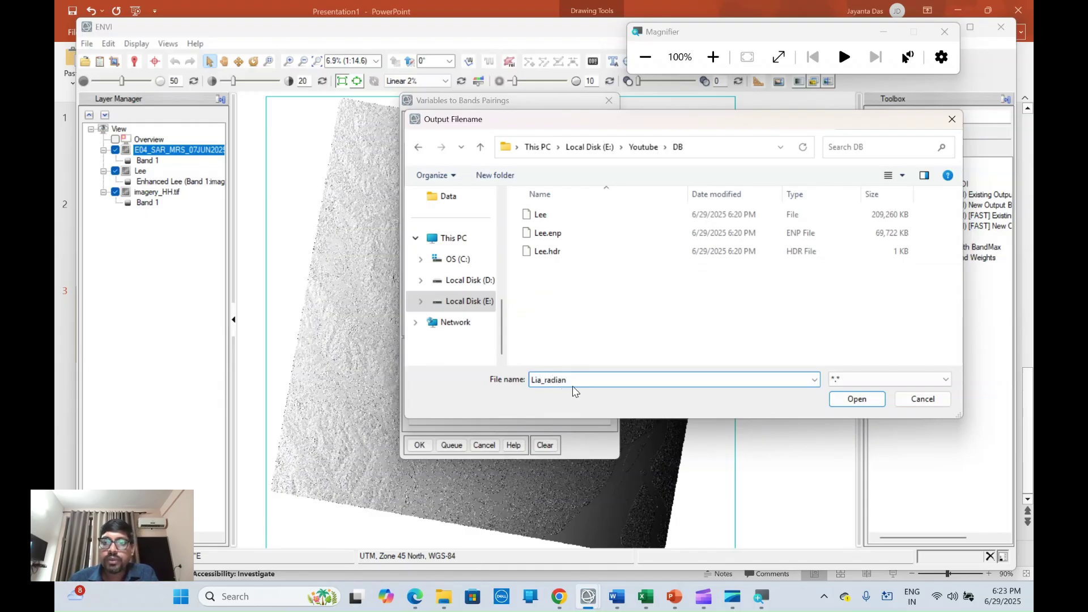
left_click(855, 400)
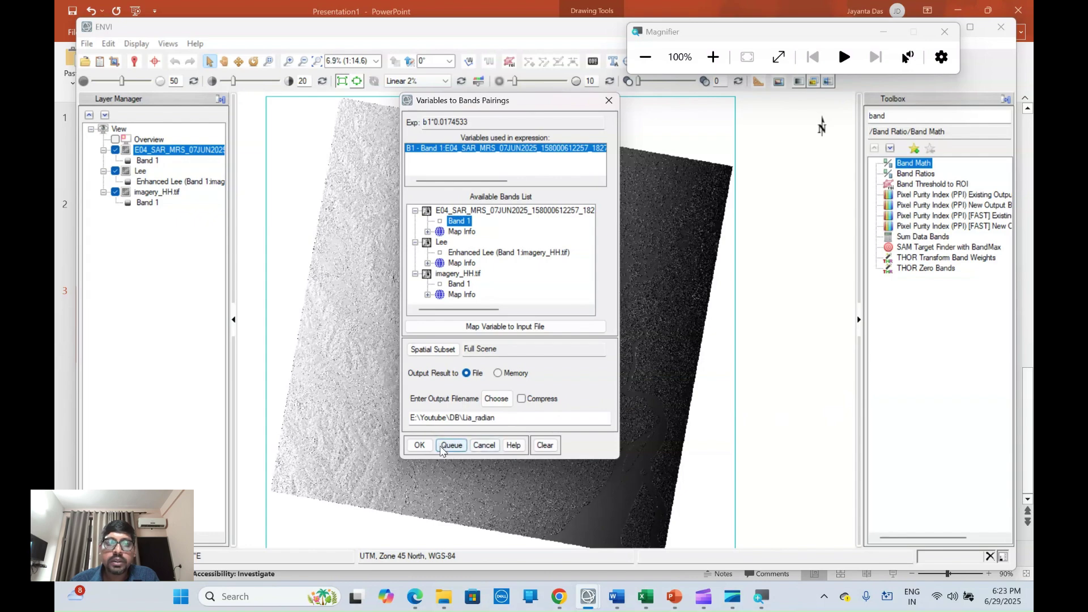
left_click(420, 446)
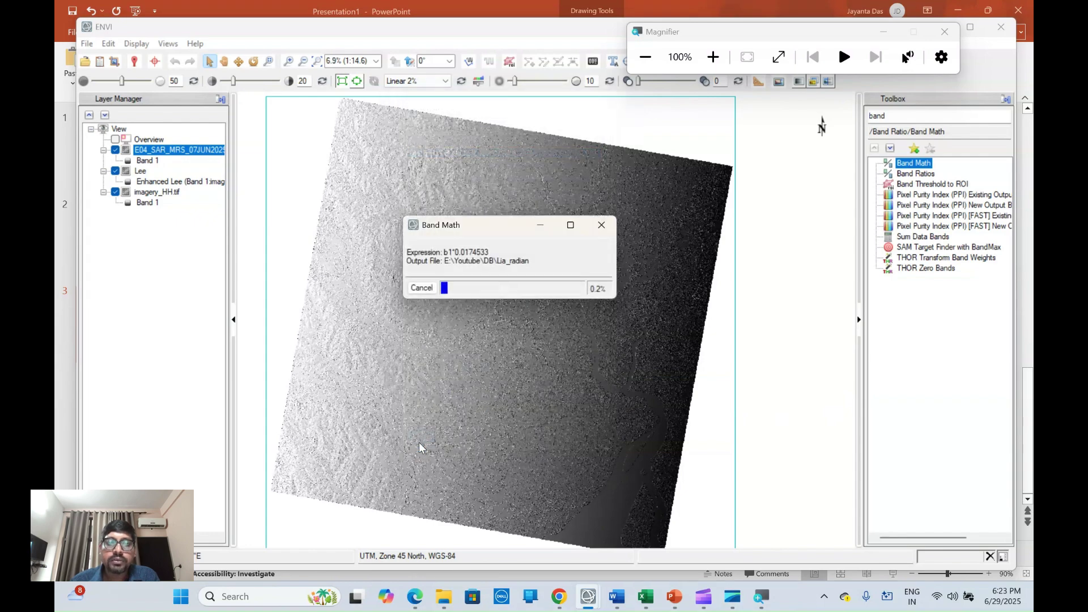
Step: Switch to PowerPoint and review the LIA-to-radians instructions and the Kcal_Beta0_linear formula on the calibration slide
left_click(673, 596)
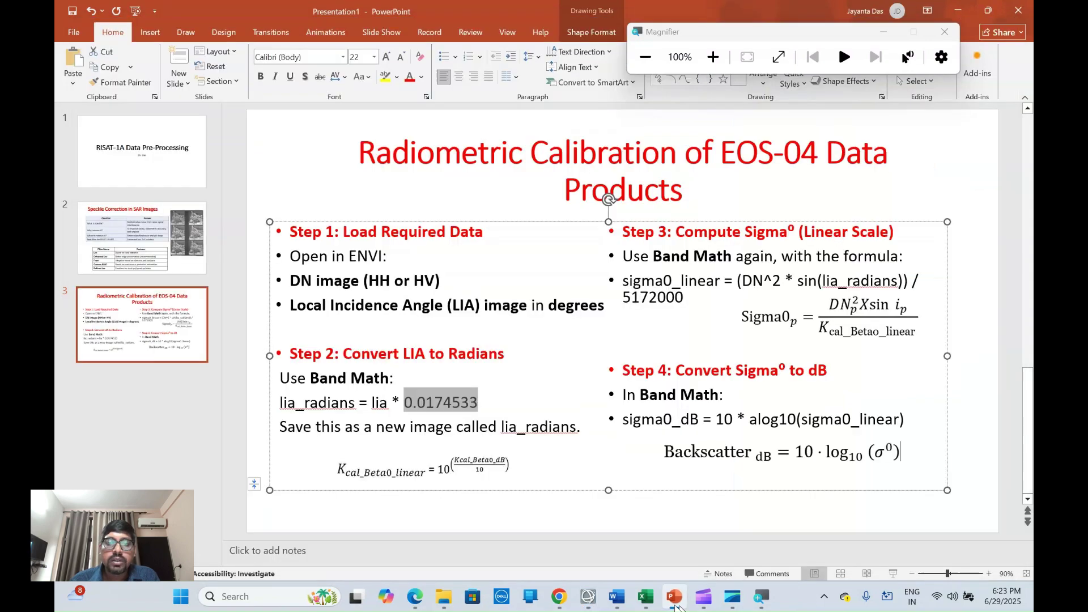
left_click(365, 404)
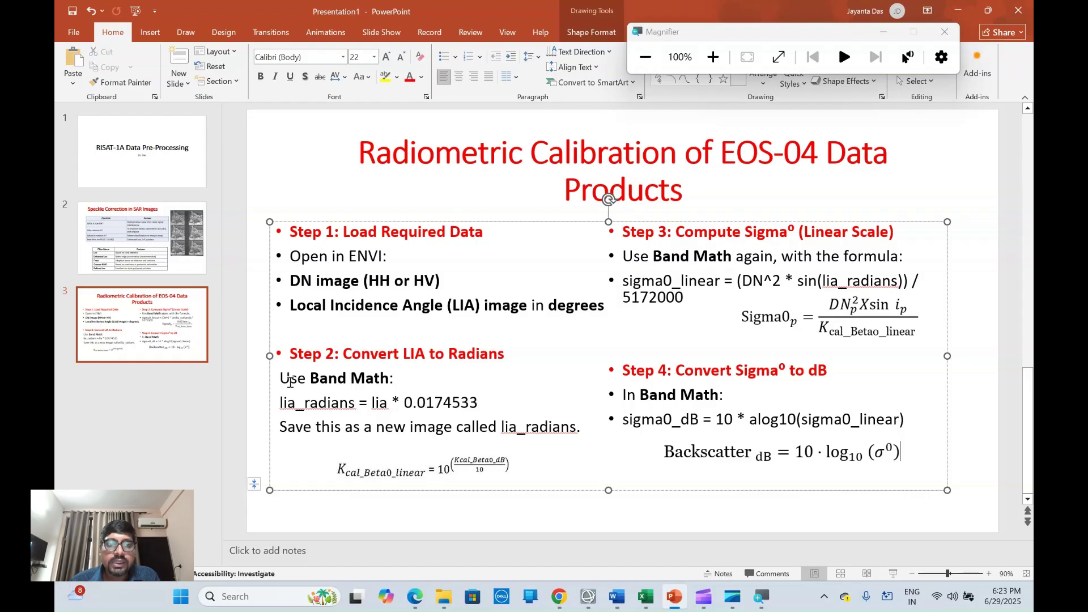
left_click_drag(290, 383, 586, 429)
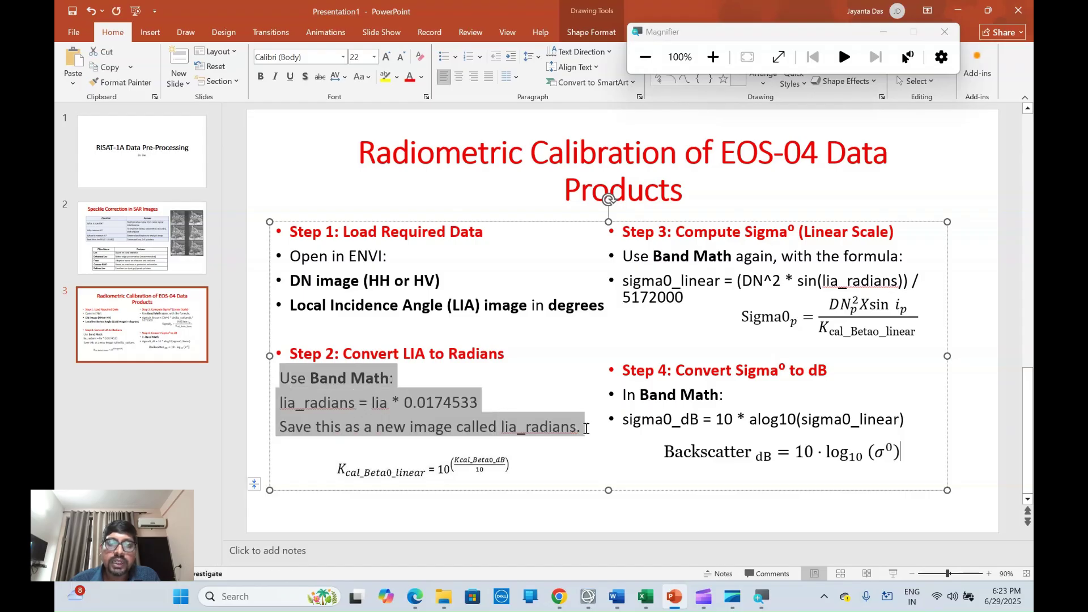
left_click(513, 478)
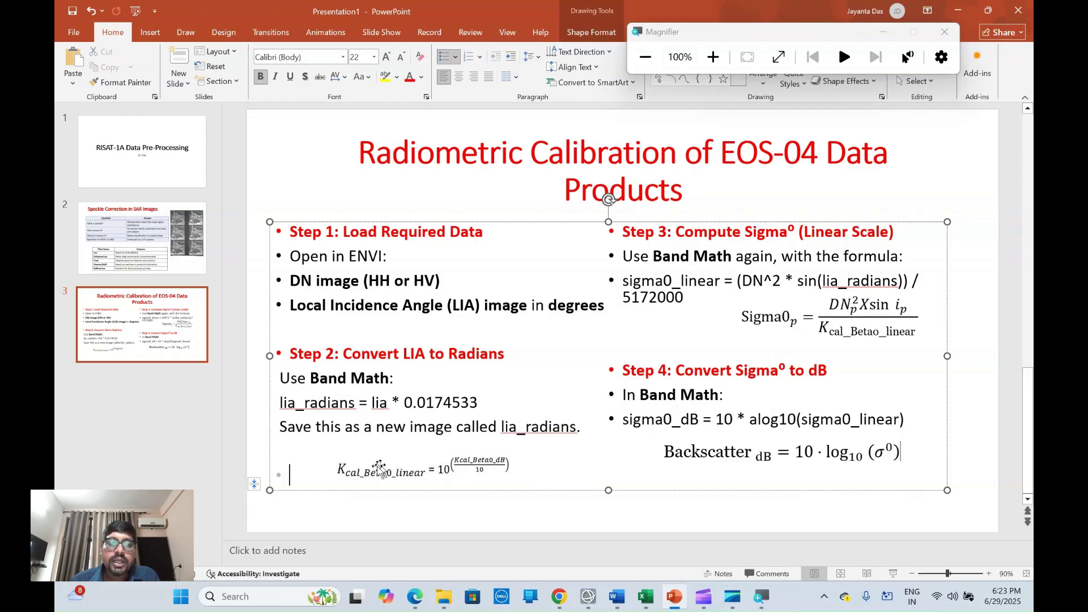
left_click(340, 471)
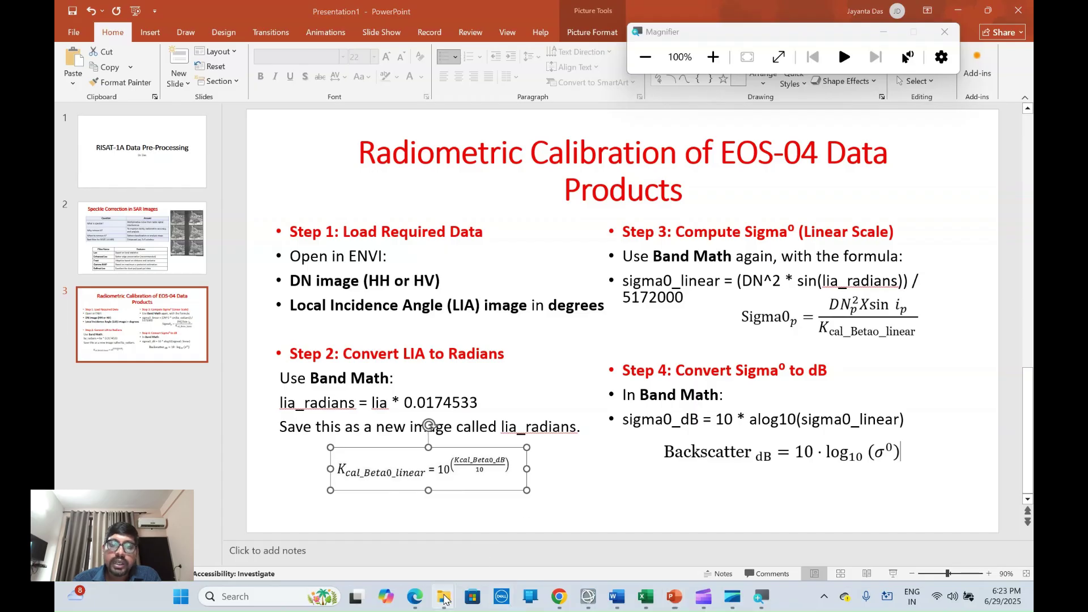
Step: Switch to File Explorer and open BAND_META.txt from the scene's product folder inside E04_SAR_MRS_07JUN2025
mouse_move(448, 592)
left_click(451, 539)
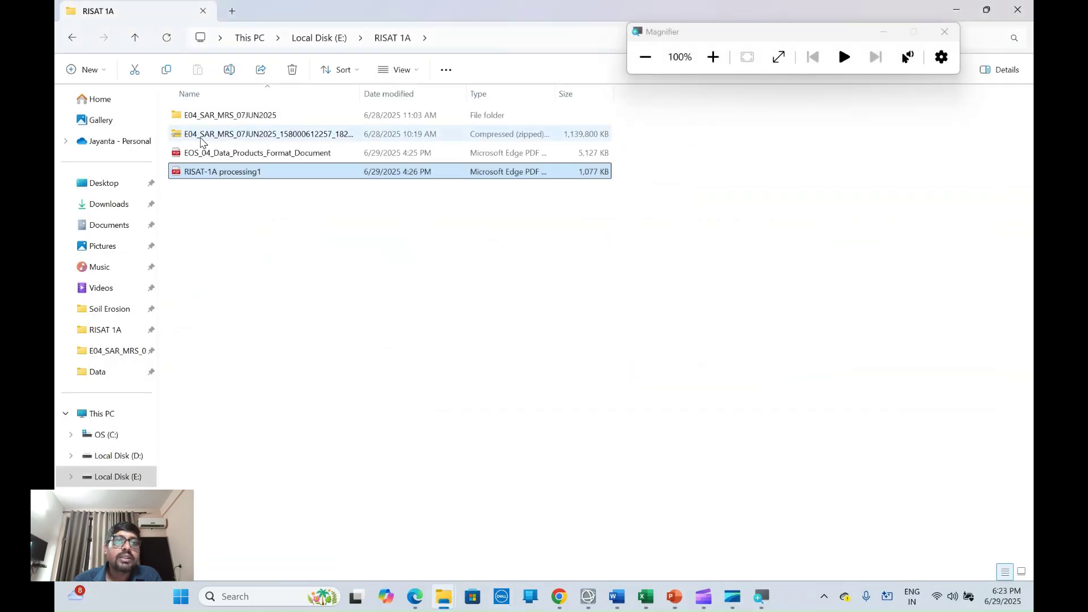
double_click(200, 117)
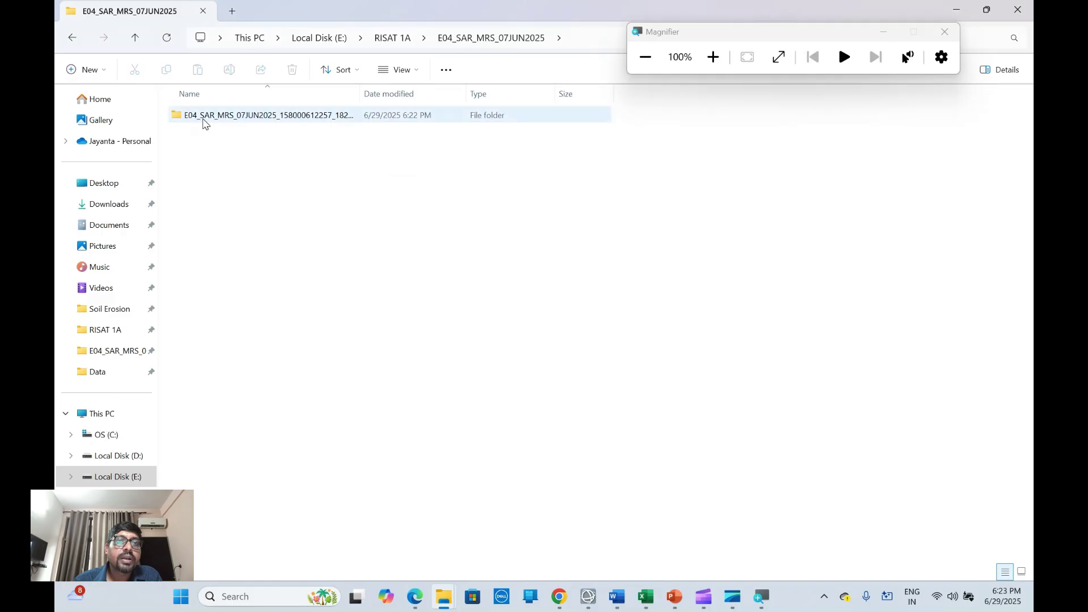
double_click(199, 118)
double_click(213, 153)
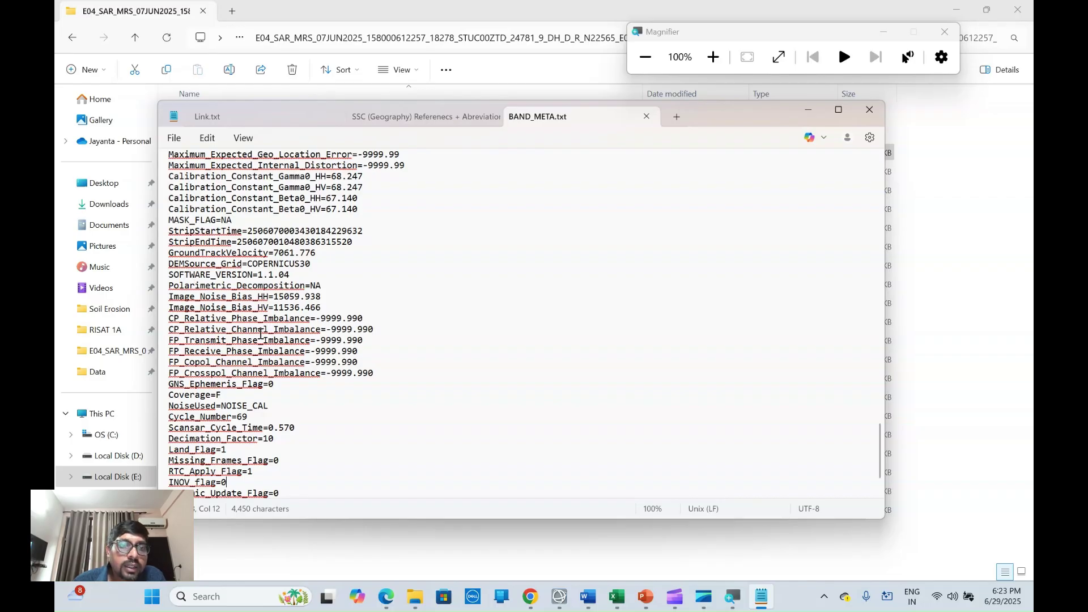
Step: Locate and highlight the Calibration_Constant_Beta0_HH line in the metadata file
scroll(260, 334, "down", 1)
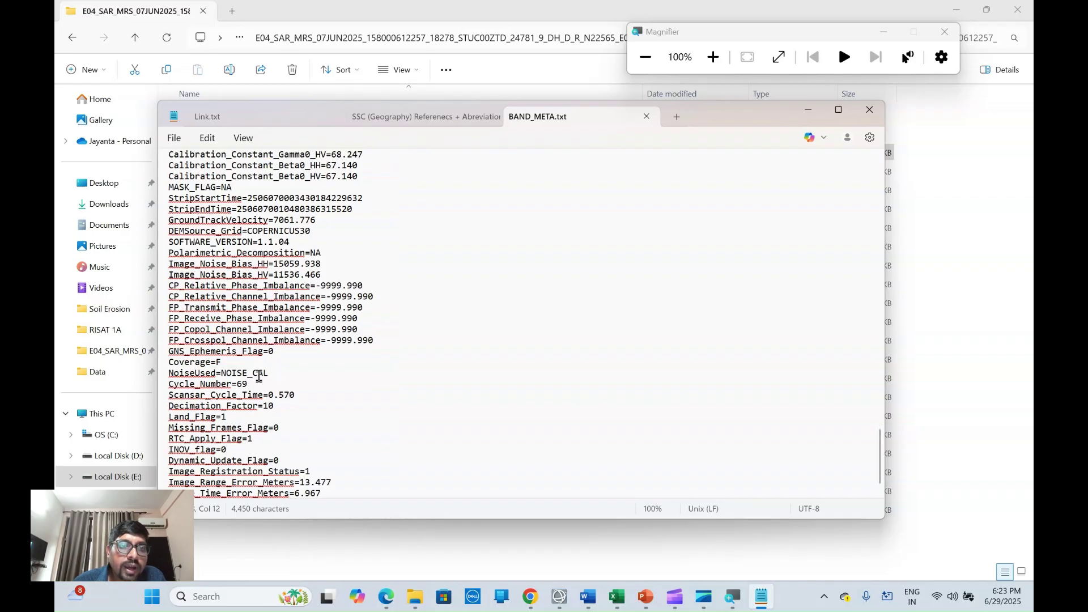
scroll(274, 372, "down", 1)
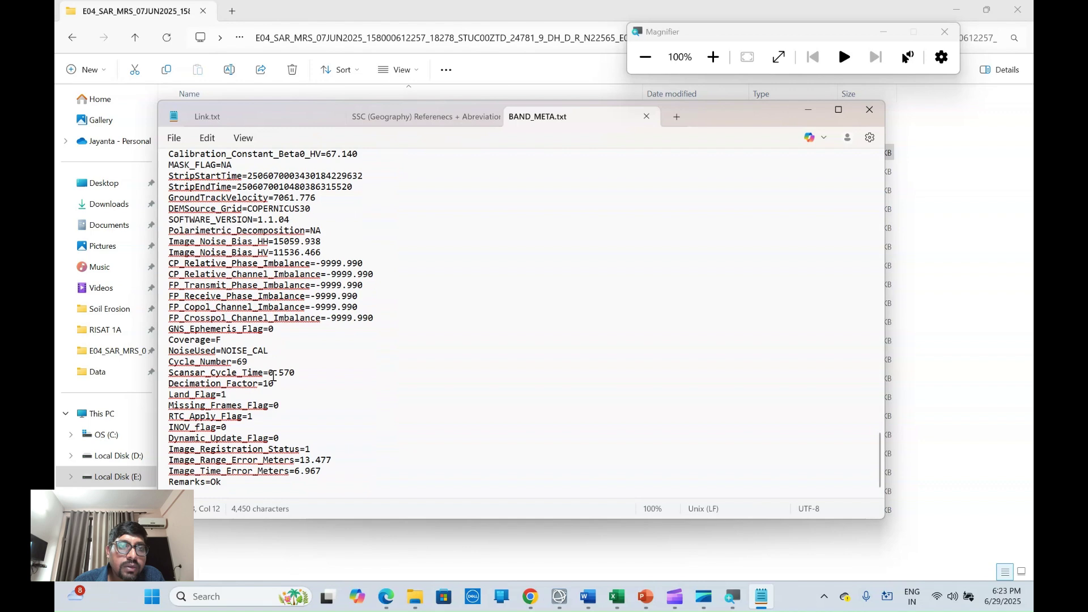
scroll(273, 375, "up", 1)
scroll(272, 373, "up", 1)
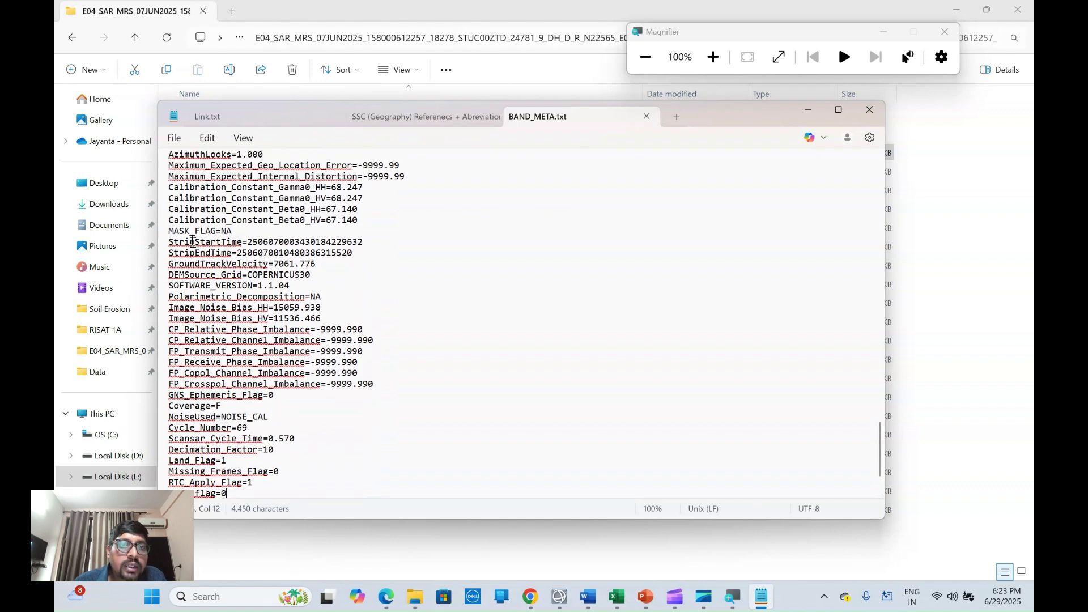
left_click_drag(170, 210, 367, 209)
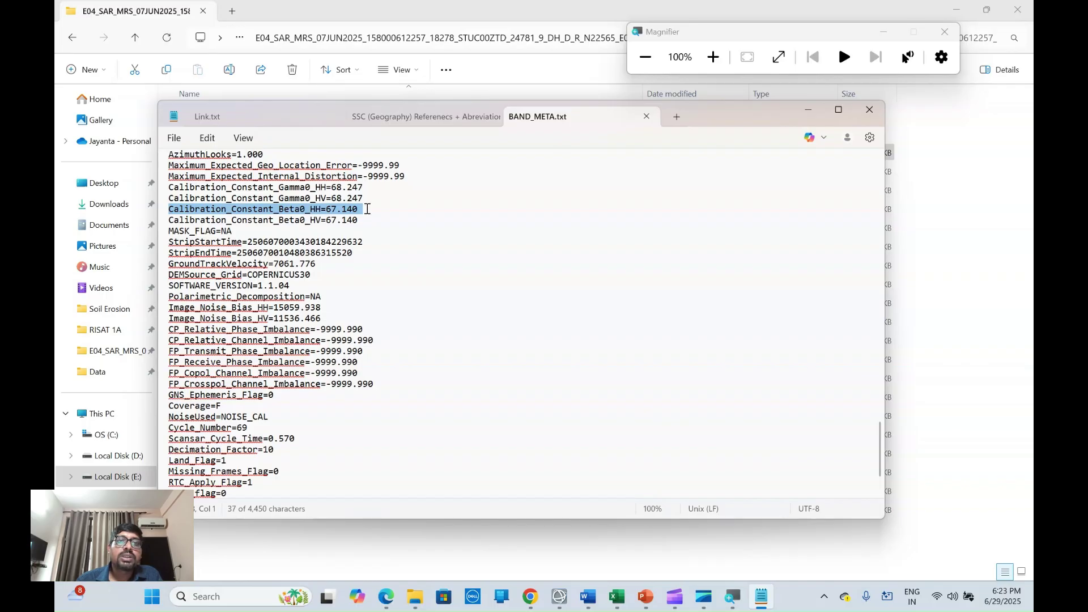
Step: Highlight the Calibration_Constant_Beta0_HH value in BAND_META.txt and switch to PowerPoint to check the Kcal_Beta0_linear formula
scroll(330, 259, "up", 1)
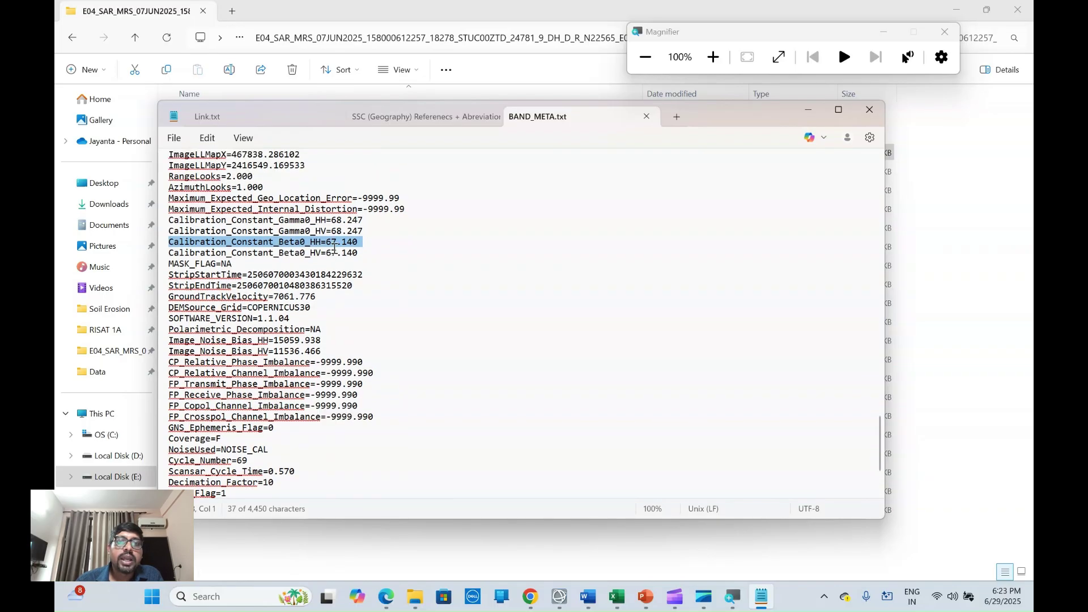
left_click(335, 248)
left_click_drag(326, 242, 359, 243)
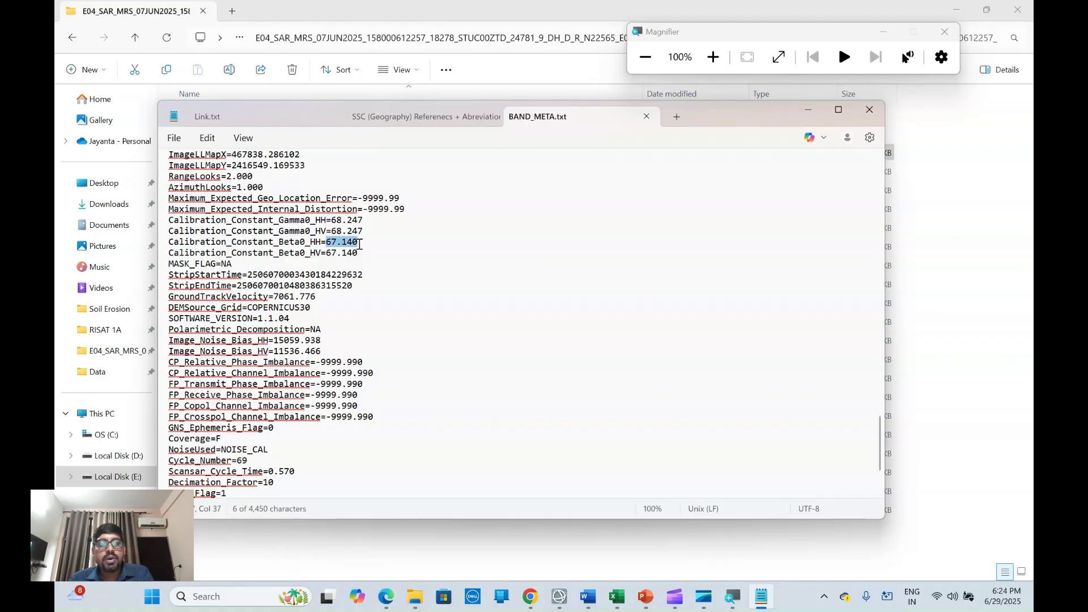
left_click(646, 596)
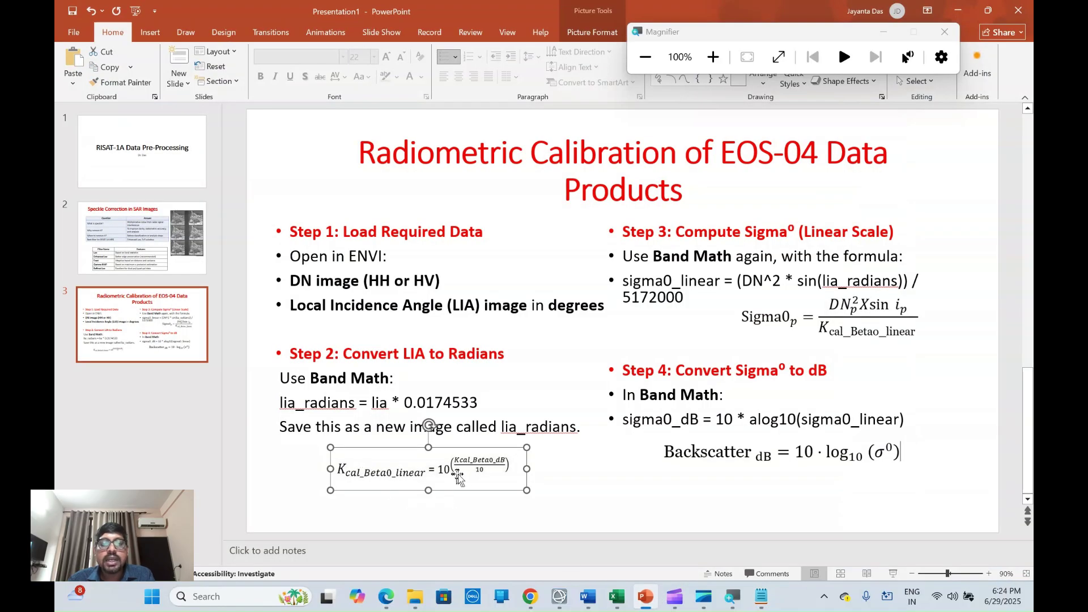
Step: Switch to Excel and calculate the linear Beta0 calibration constant in cell J11 with the formula =10^(67.140/10)
left_click(617, 597)
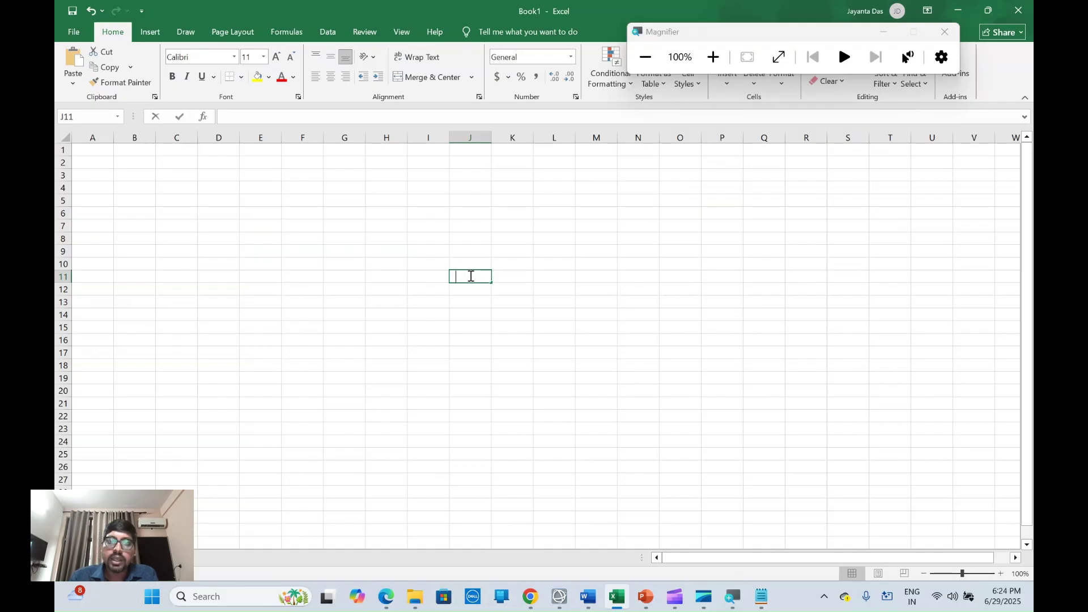
type("=10^")
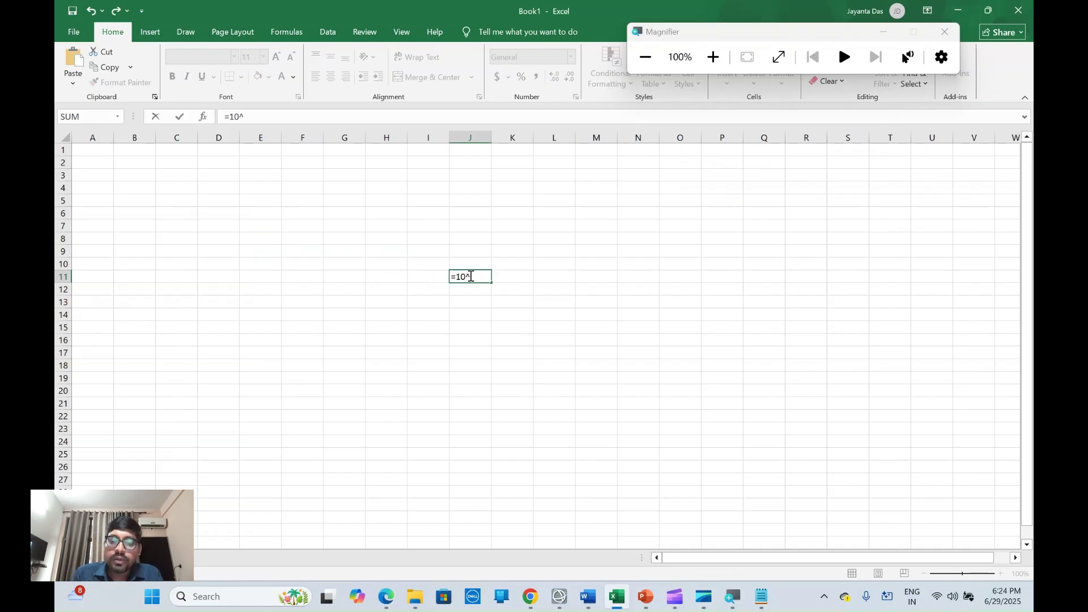
type("(67.140/10")
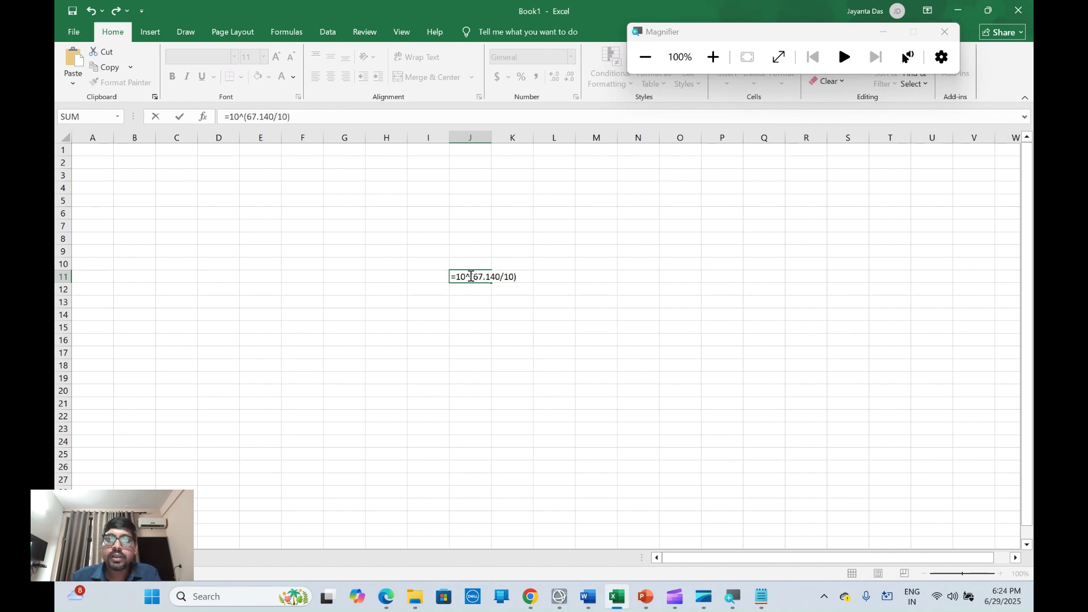
left_click(713, 57)
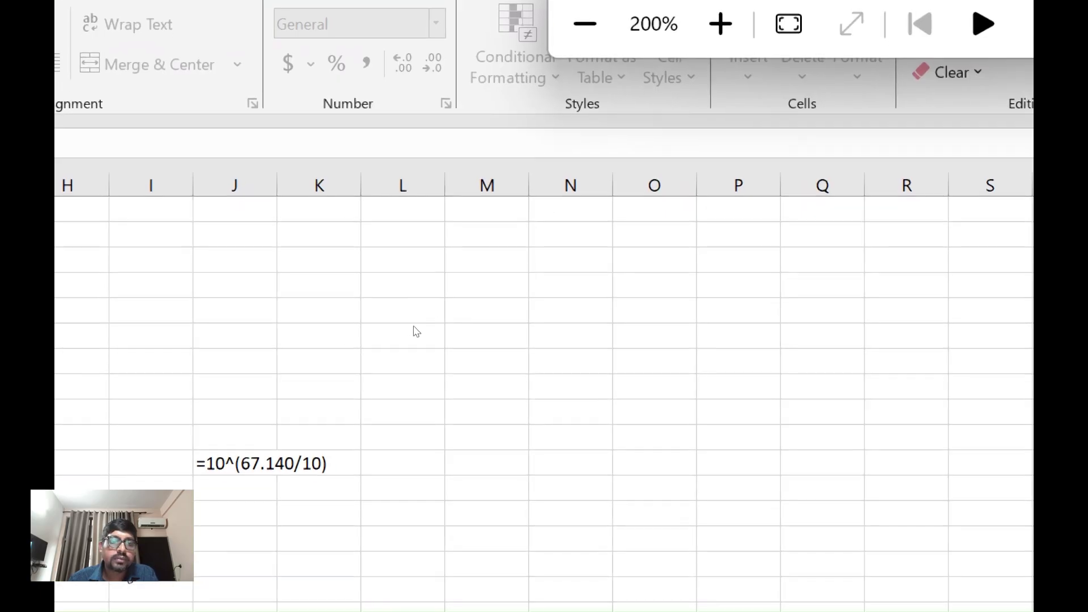
key("super+plus")
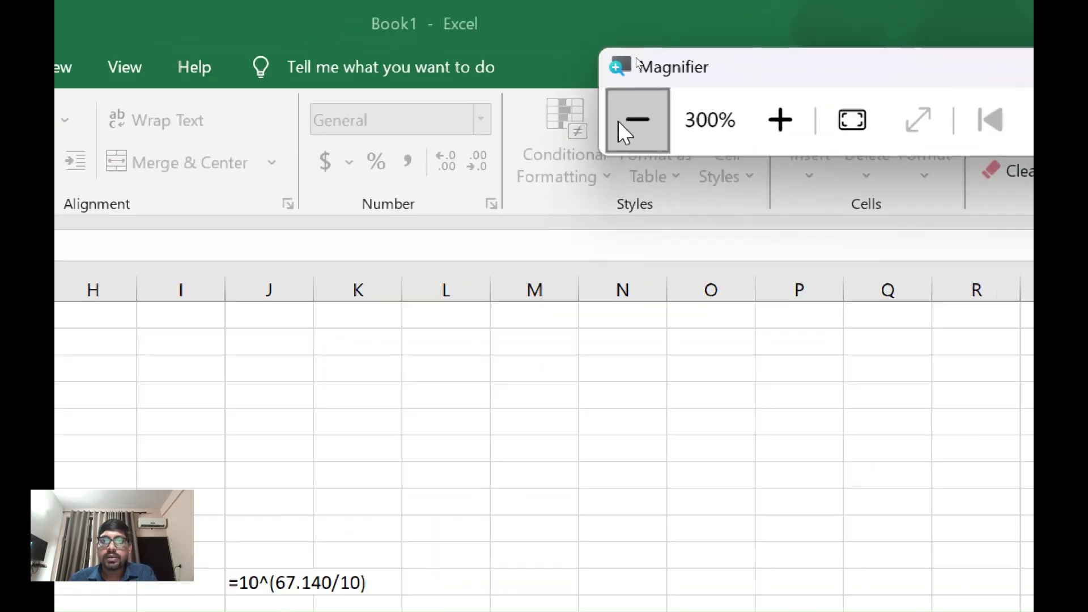
left_click(698, 104)
left_click(699, 105)
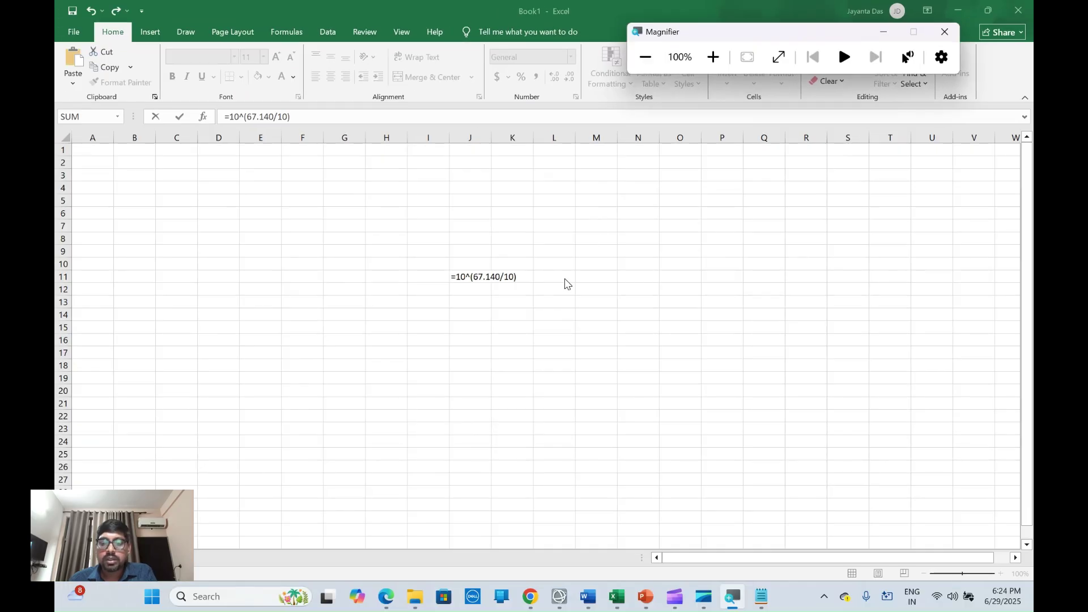
left_click(532, 277)
key("Return")
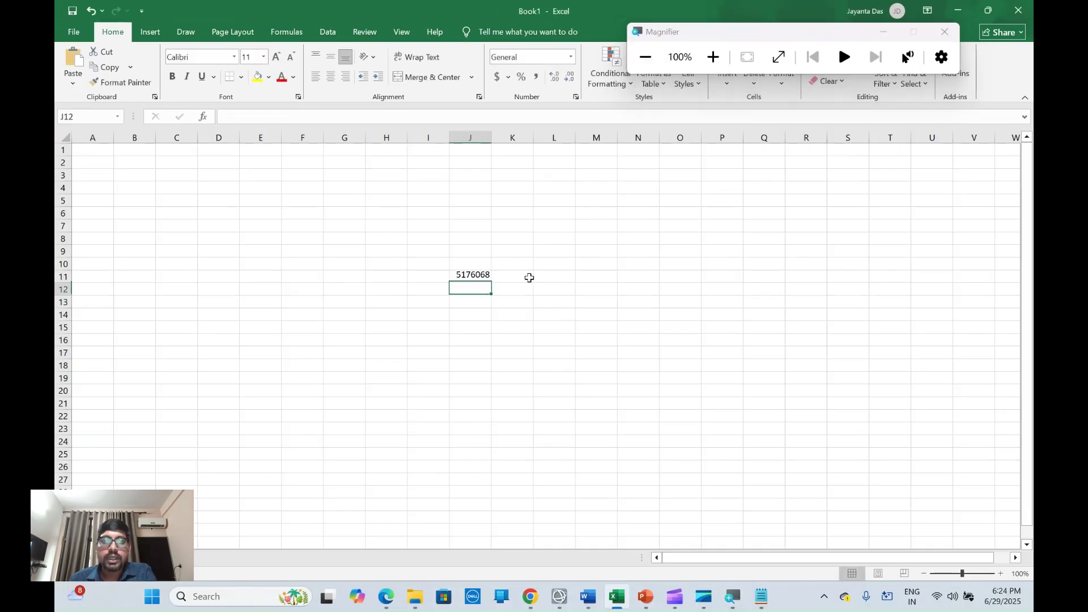
left_click(472, 275)
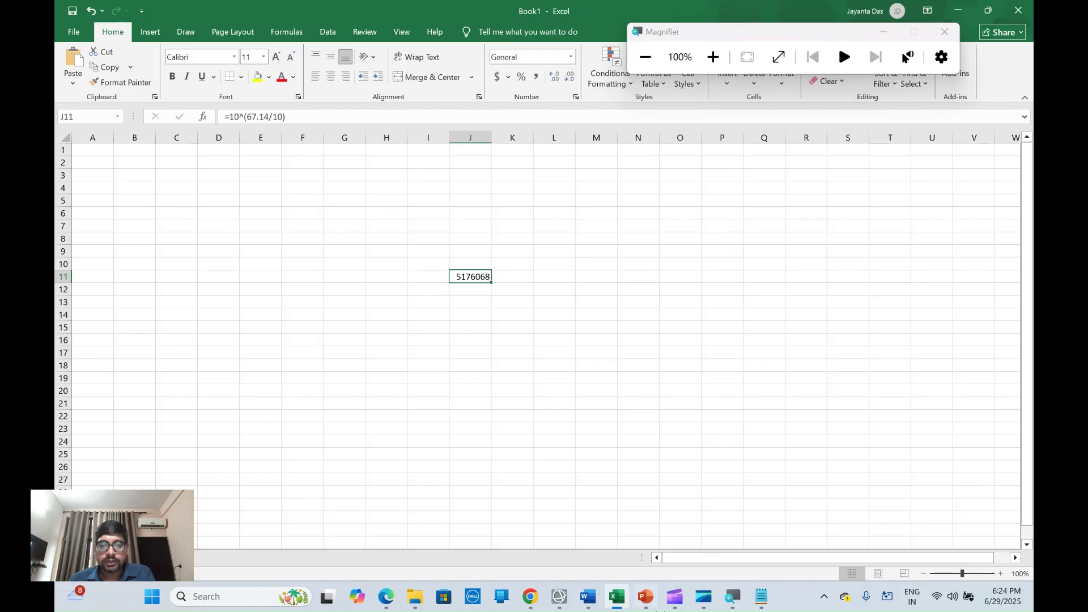
Step: Switch to PowerPoint and review the Step 3 heading, Band Math instruction and Sigma0 formula on the calibration slide
left_click(651, 604)
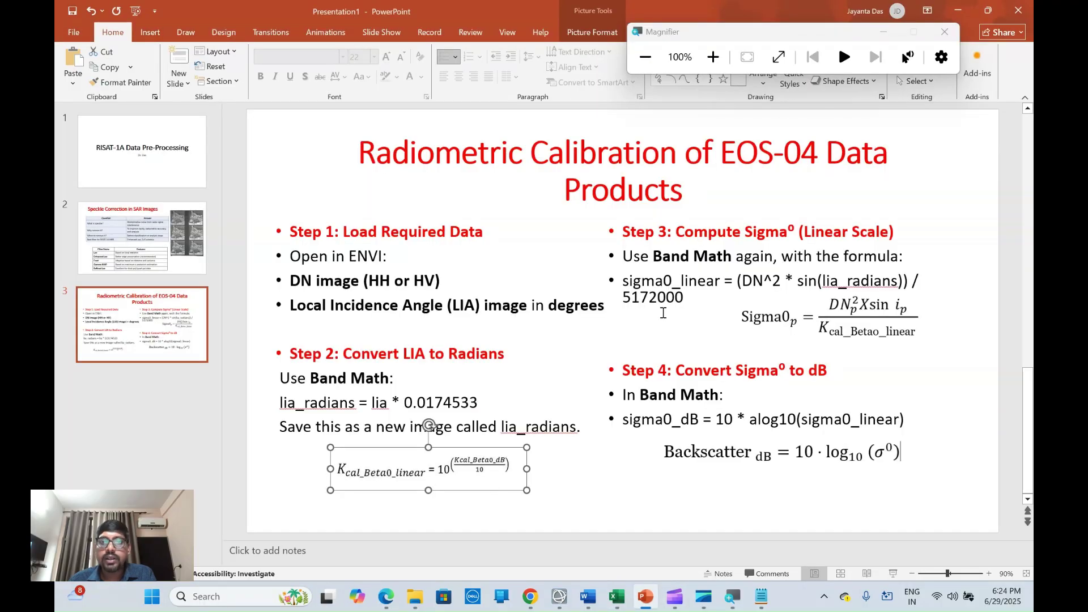
left_click(677, 234)
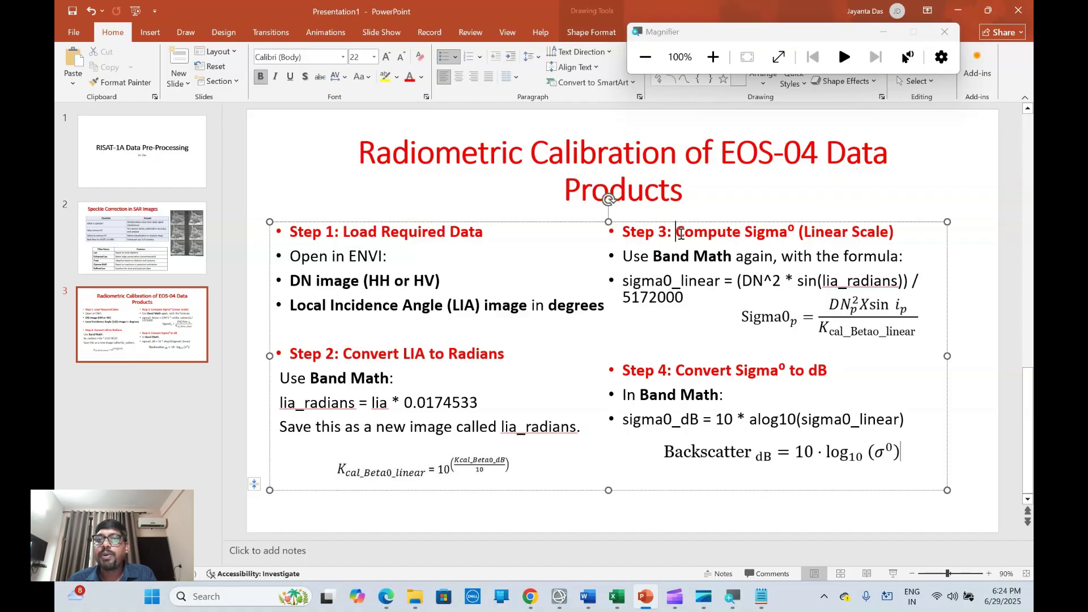
left_click_drag(680, 234, 895, 235)
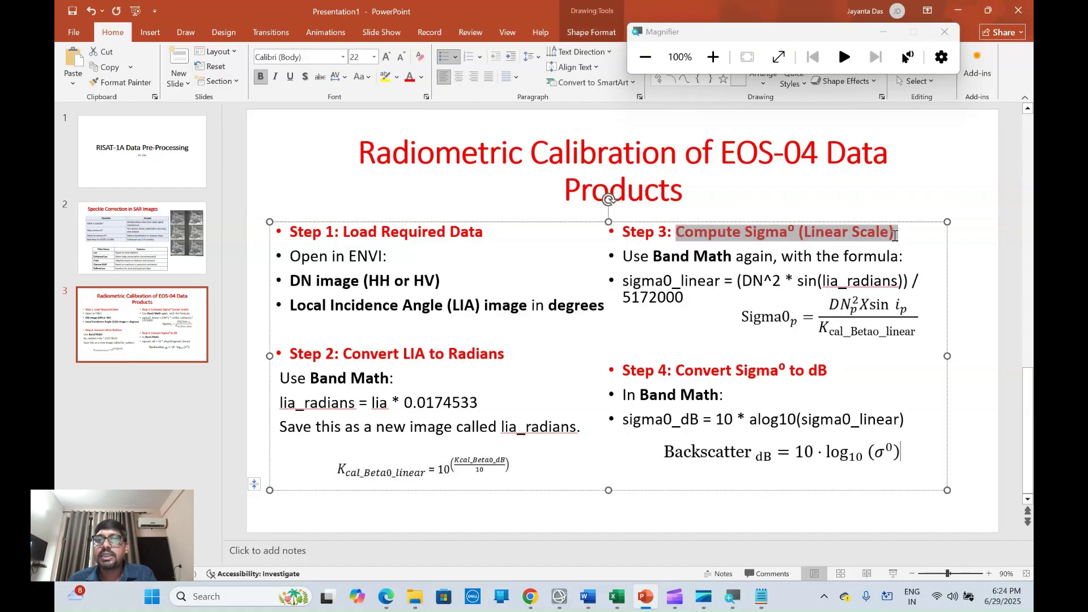
left_click(708, 255)
left_click_drag(737, 252, 907, 256)
left_click(757, 298)
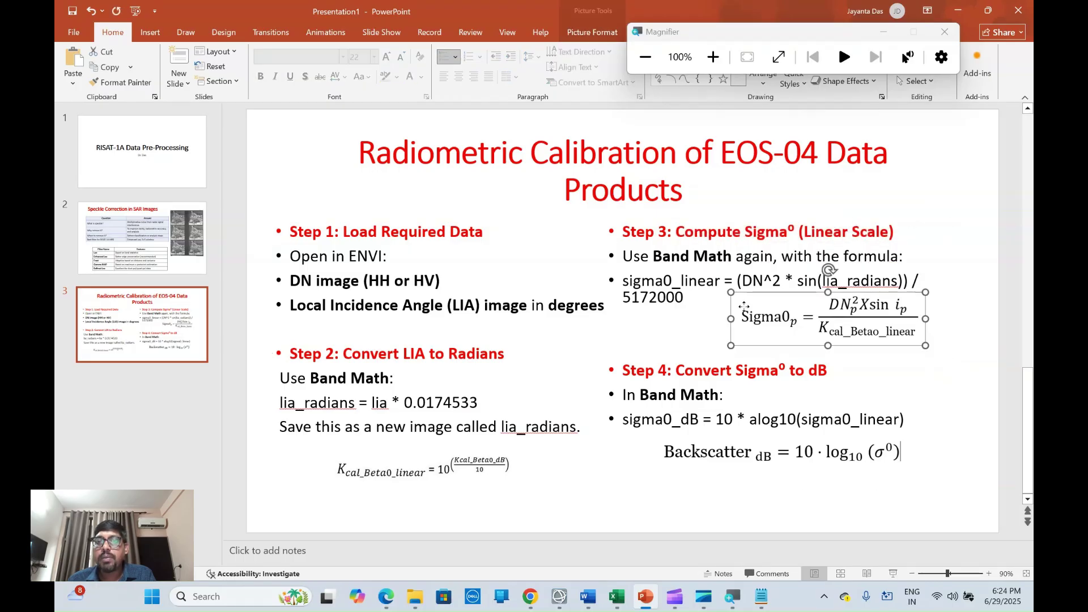
Step: Switch to Chrome and find the Sigma0 calibration equation in section 3.0 of the EOS-04 data products format PDF
left_click(529, 596)
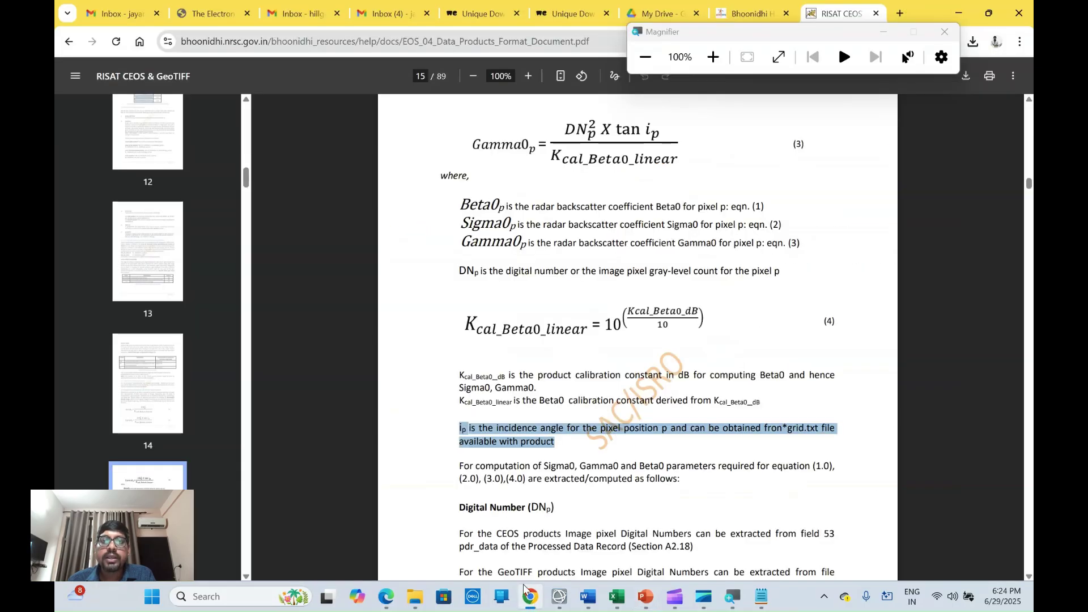
left_click(574, 338)
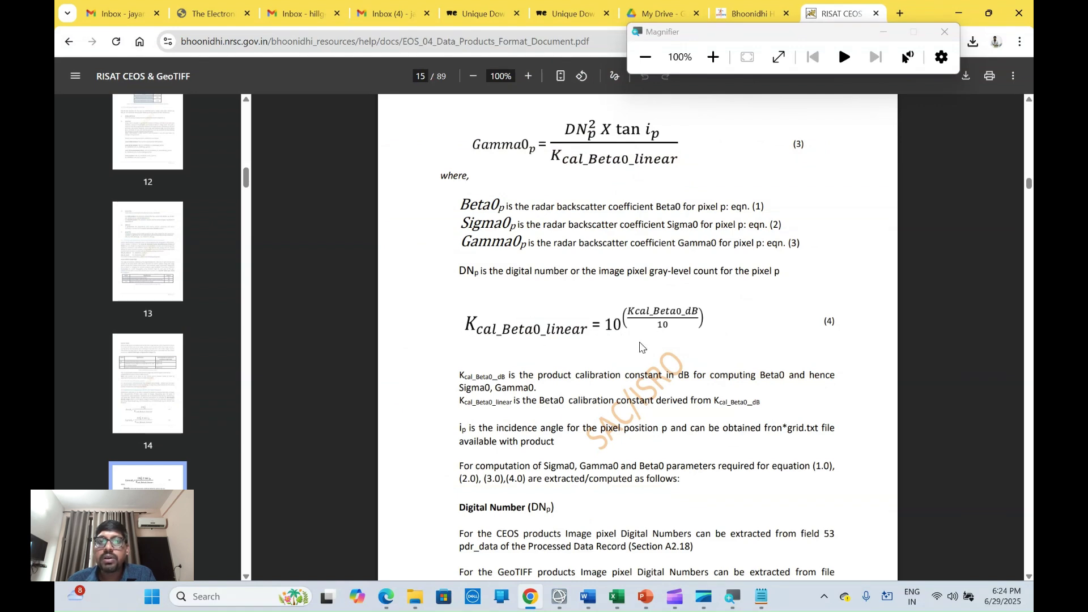
scroll(640, 346, "up", 6)
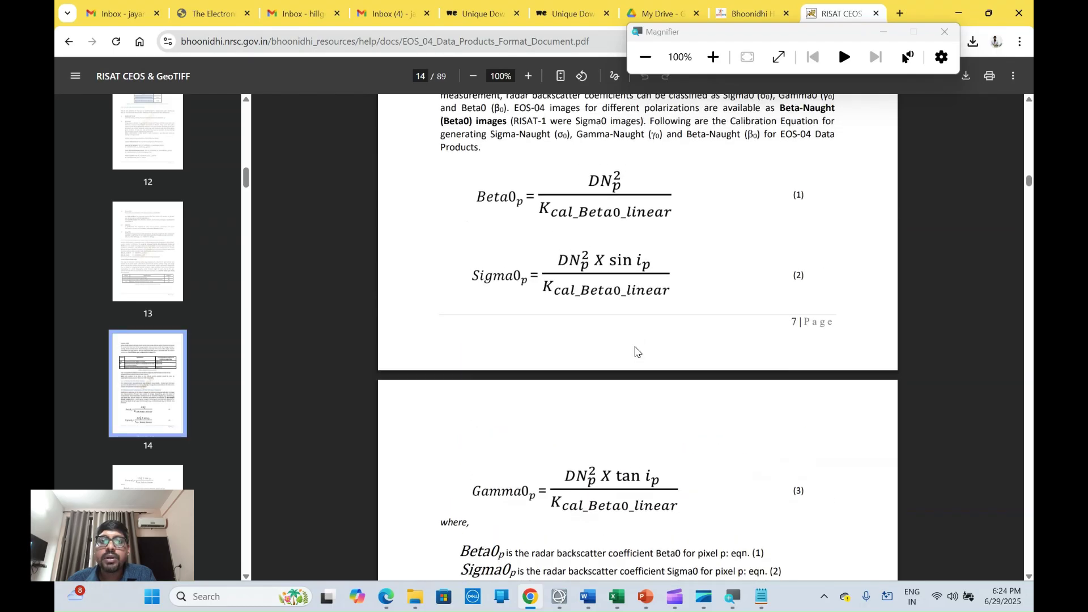
scroll(636, 351, "up", 1)
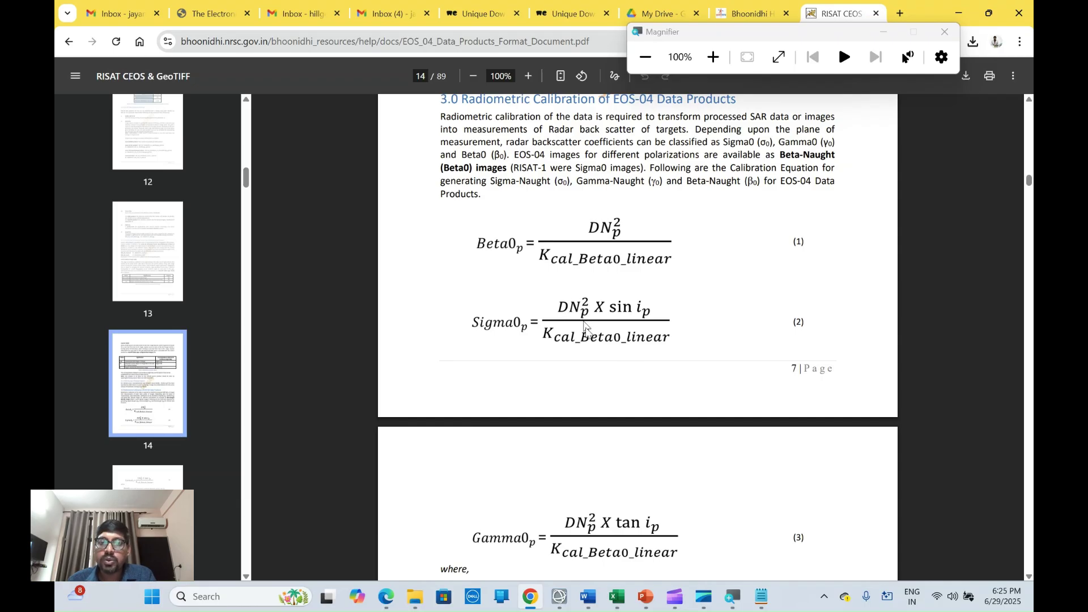
Step: Switch to ENVI, open Band Math and begin the expression with (b1^2, consulting the sigma0_linear formula in PowerPoint
mouse_move(678, 595)
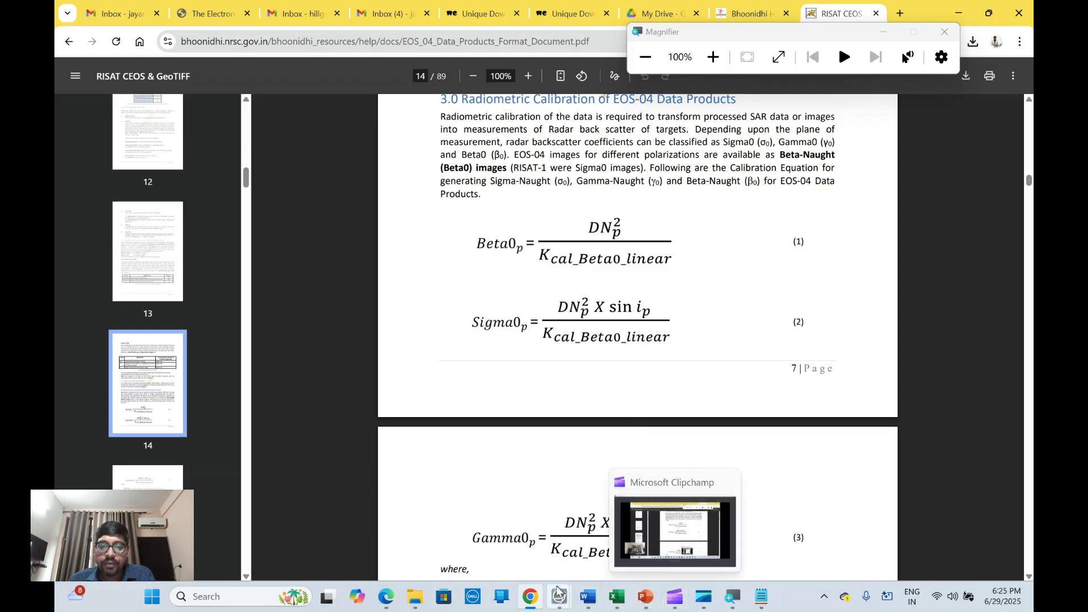
mouse_move(559, 595)
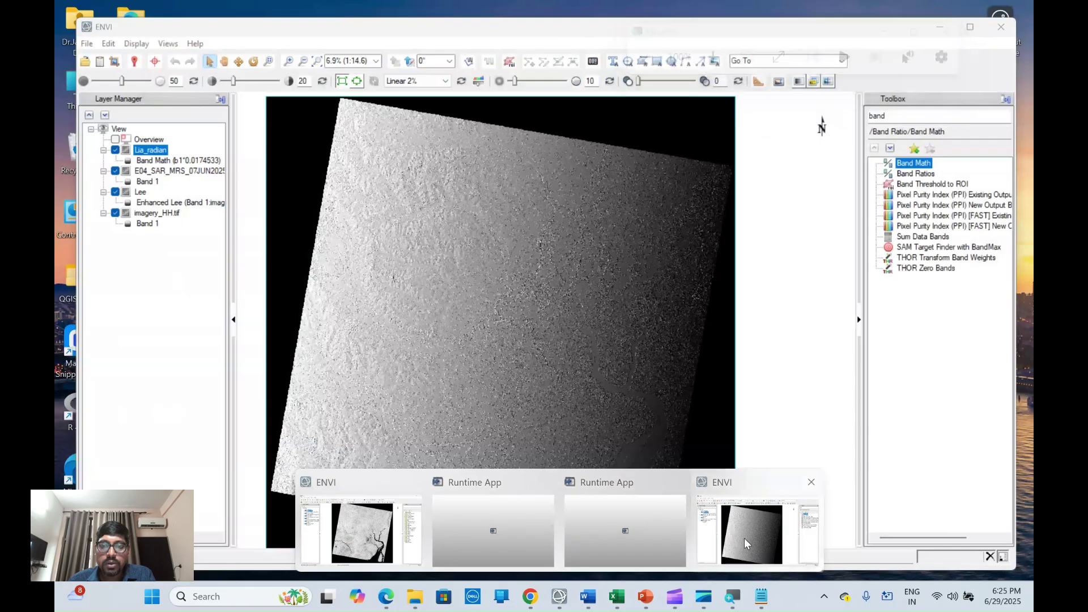
left_click(745, 544)
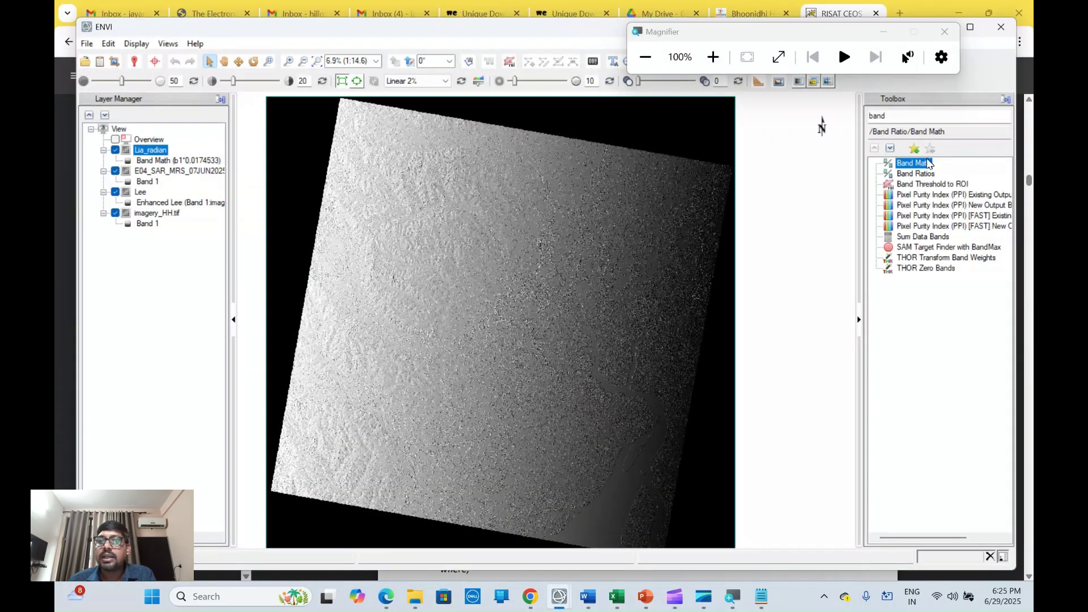
double_click(910, 163)
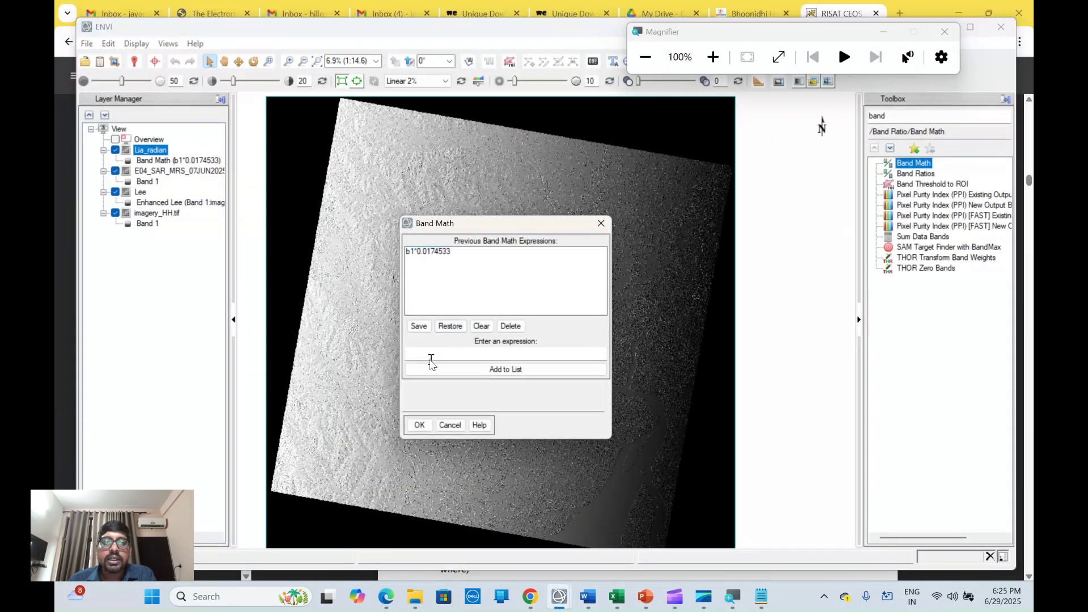
left_click(429, 354)
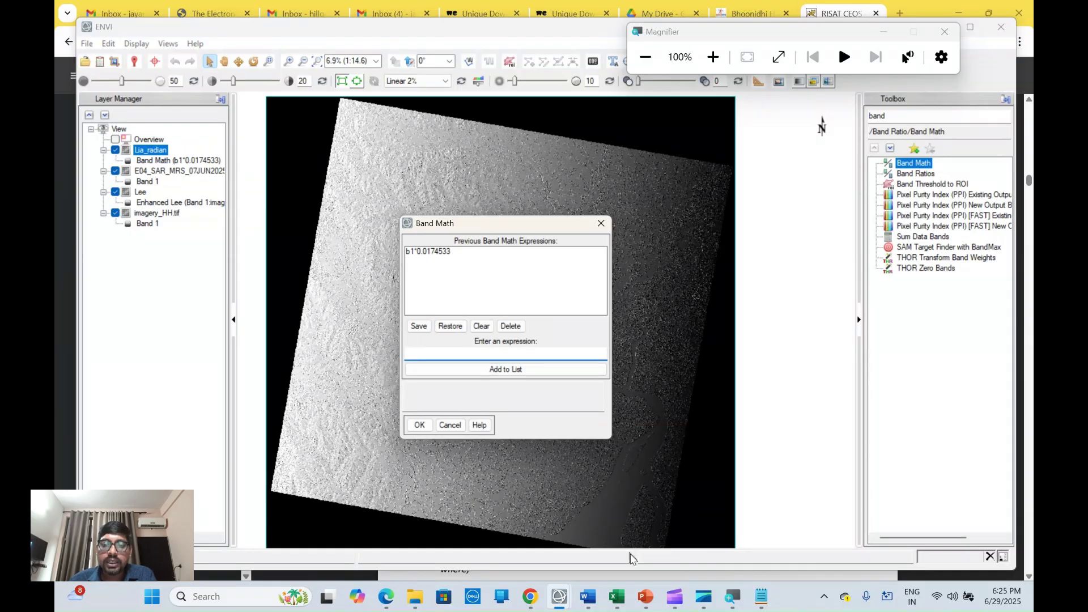
left_click(646, 597)
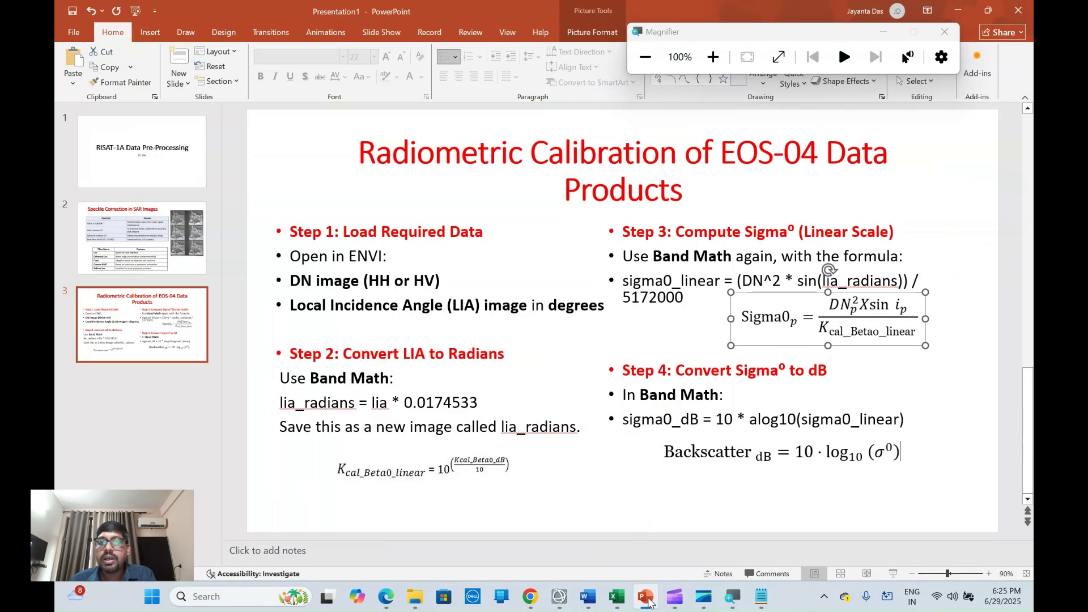
left_click(646, 598)
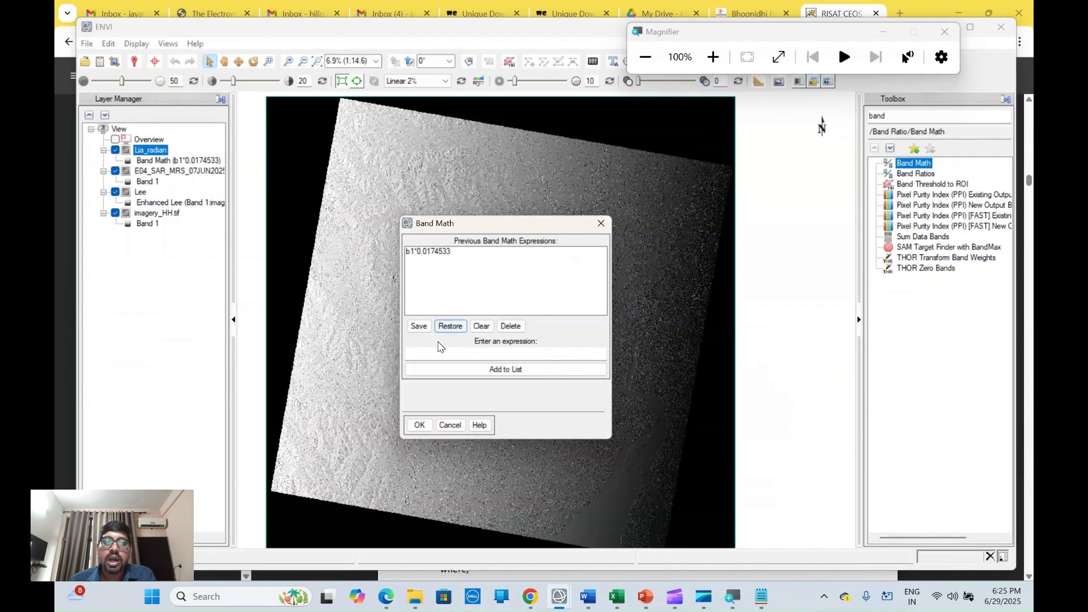
left_click(429, 353)
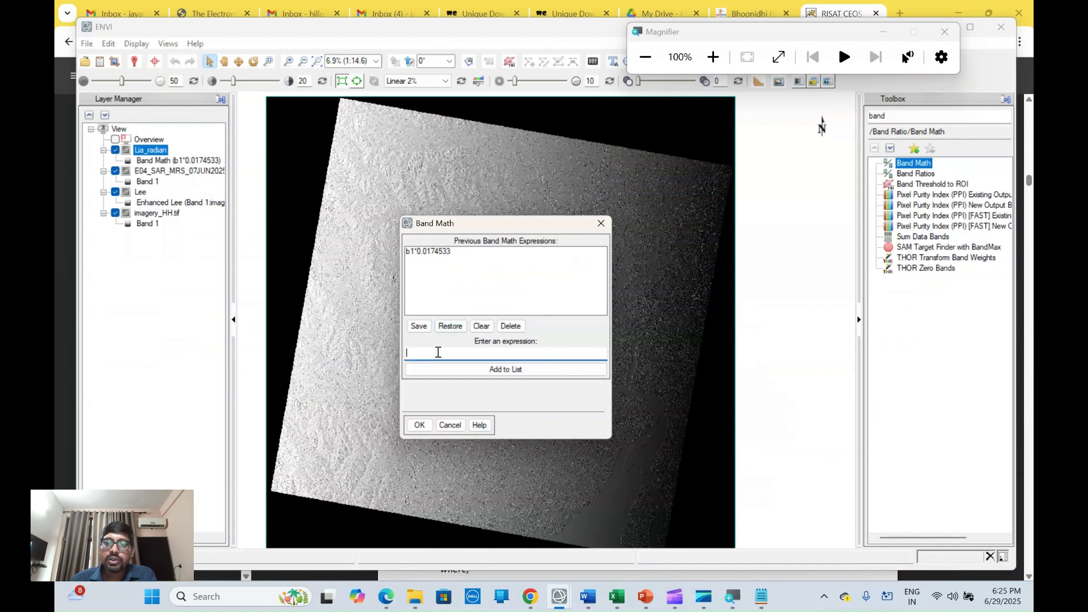
left_click(645, 598)
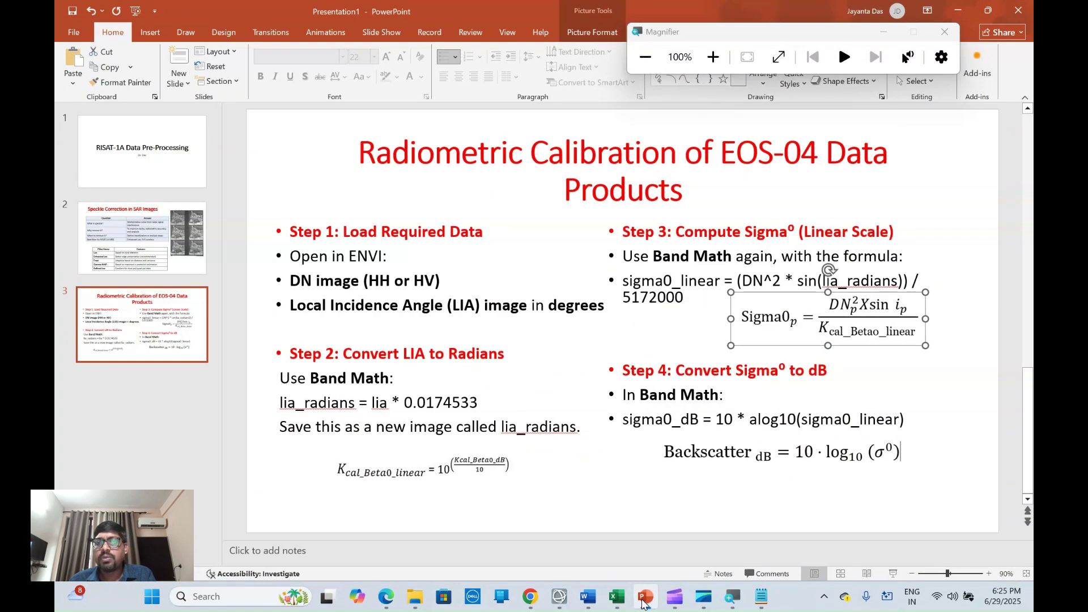
left_click(644, 598)
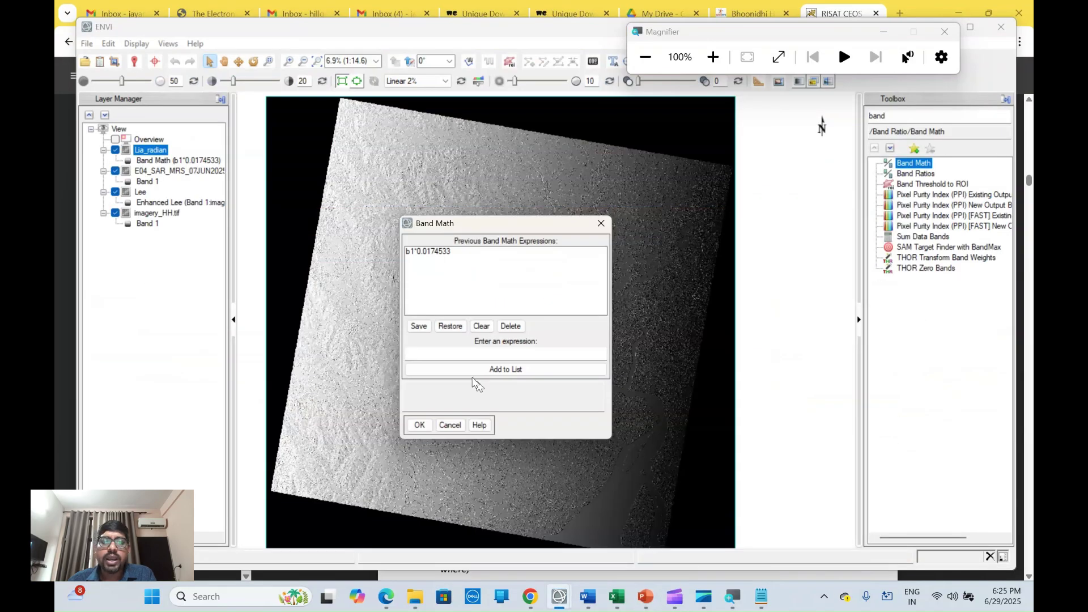
left_click(436, 354)
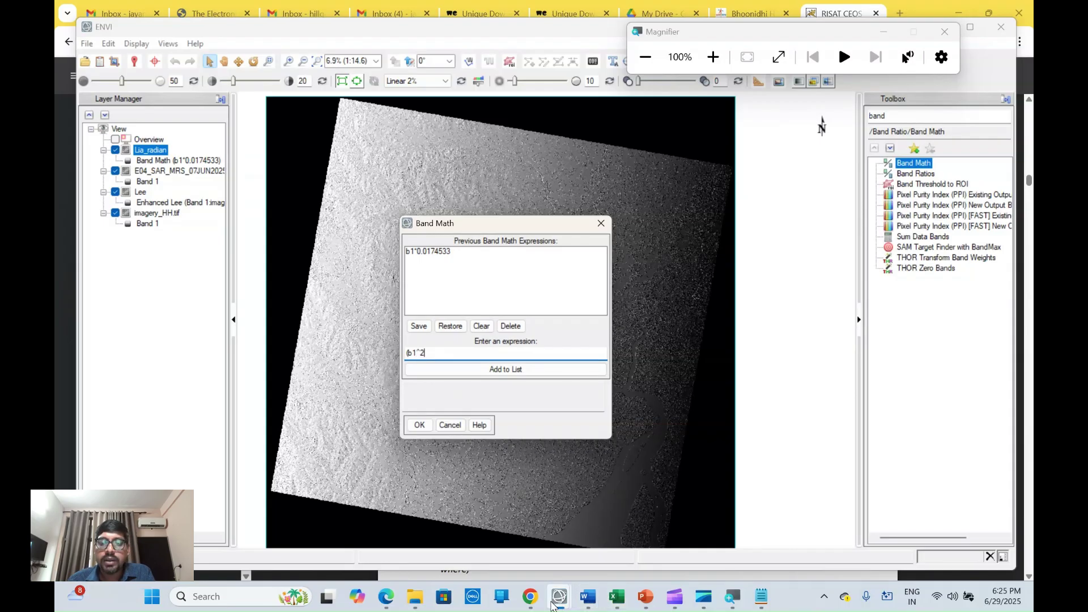
Step: Consult the sigma0_linear formula in PowerPoint and extend the ENVI Band Math expression to (b1^2*sin(b2
left_click(638, 606)
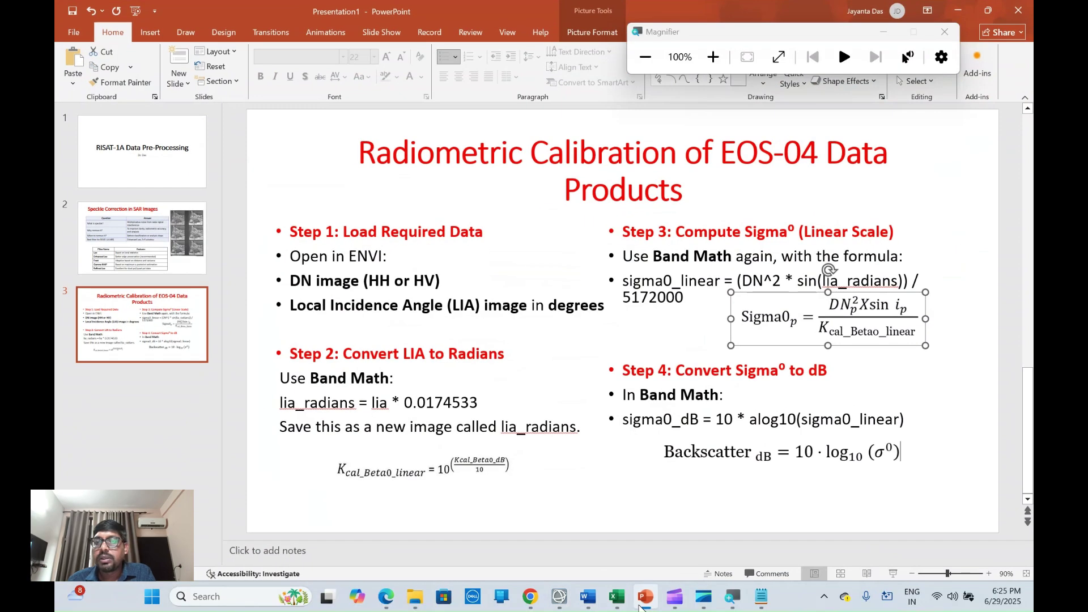
left_click(639, 607)
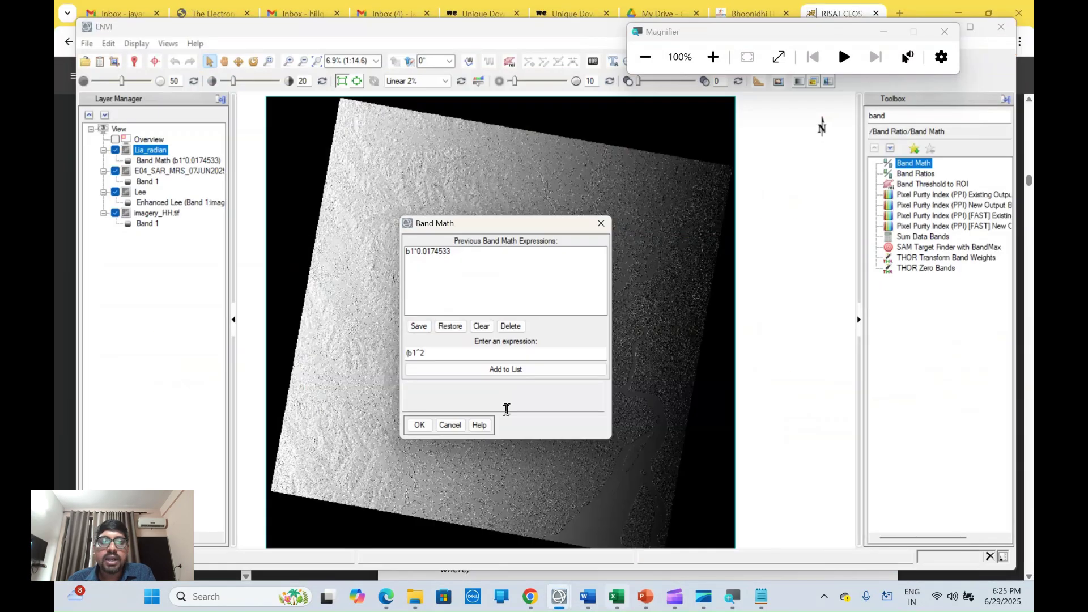
left_click(441, 353)
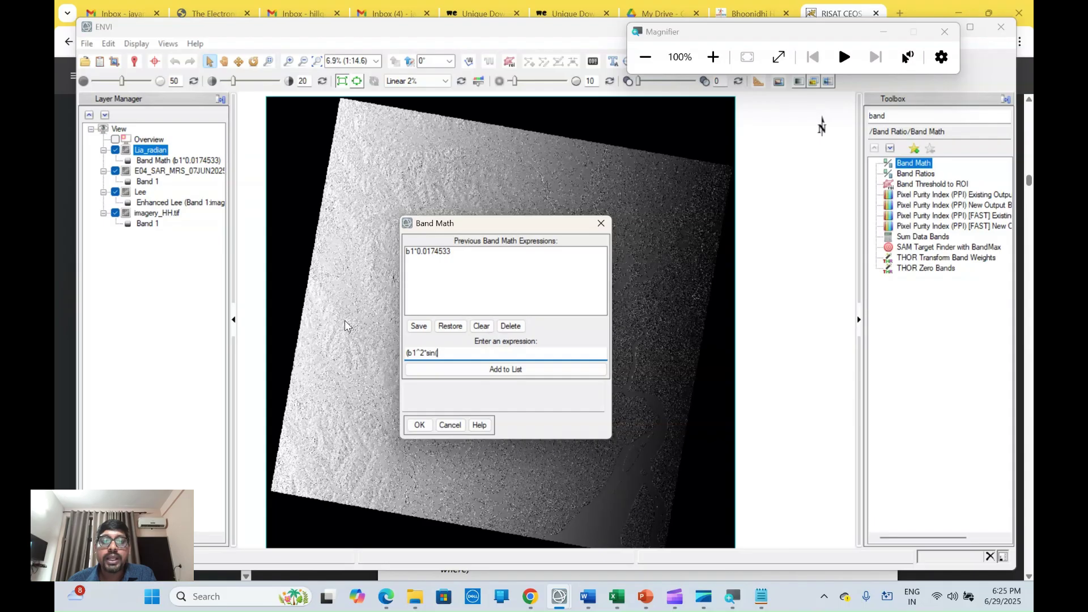
type("b2")
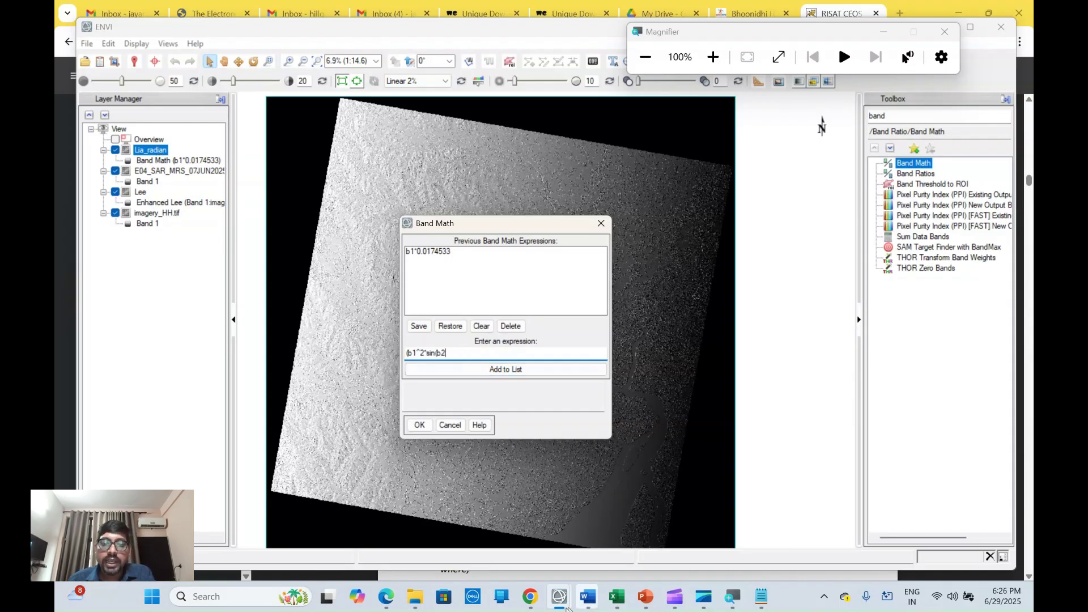
Step: Switch to Excel and copy the linear Beta0 calibration constant from cell J11
left_click(534, 606)
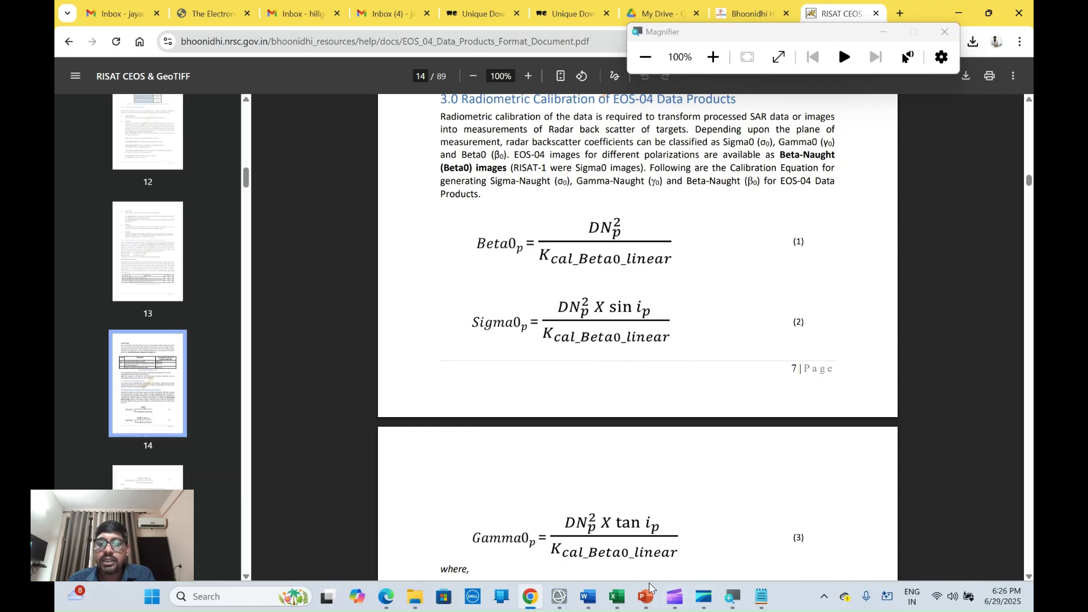
left_click(617, 596)
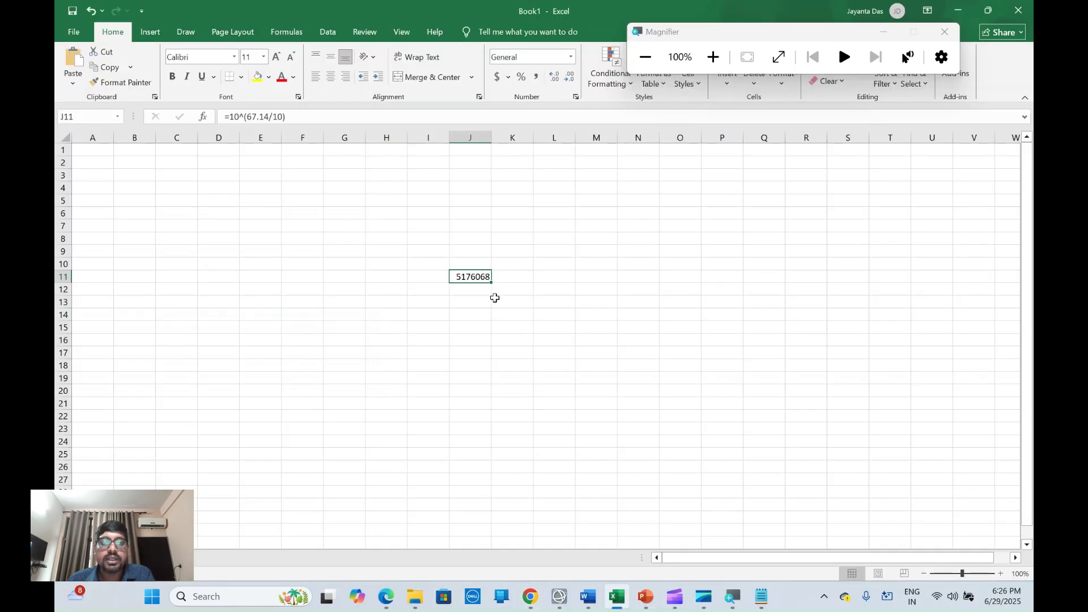
key("ctrl+c")
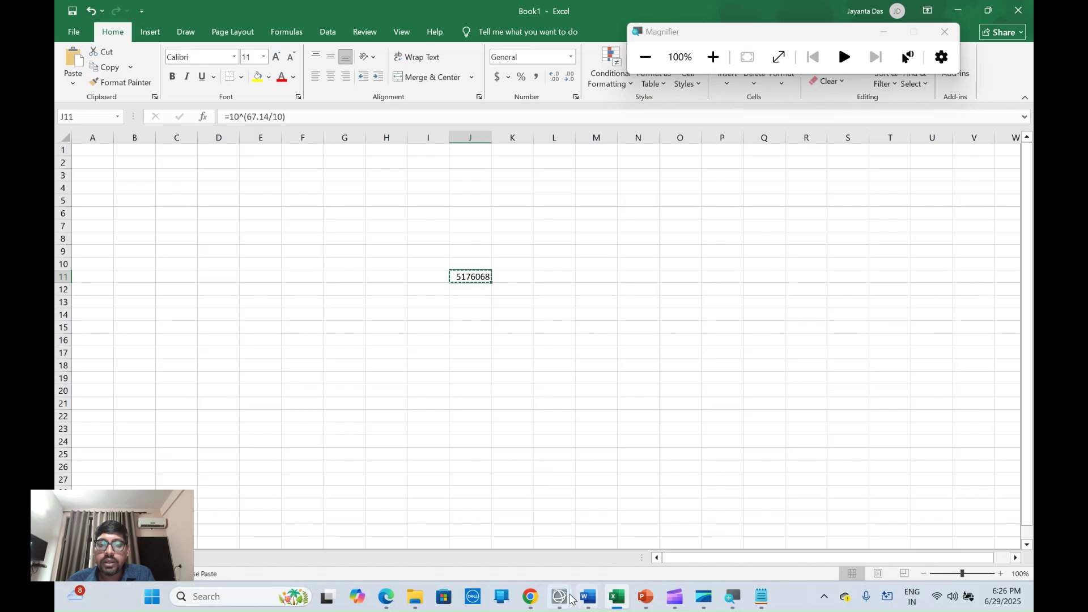
Step: Switch to ENVI, complete the Band Math expression as (b1^2*sin(b2))/5176068.32 with the copied constant, and accept it
mouse_move(558, 595)
left_click(746, 529)
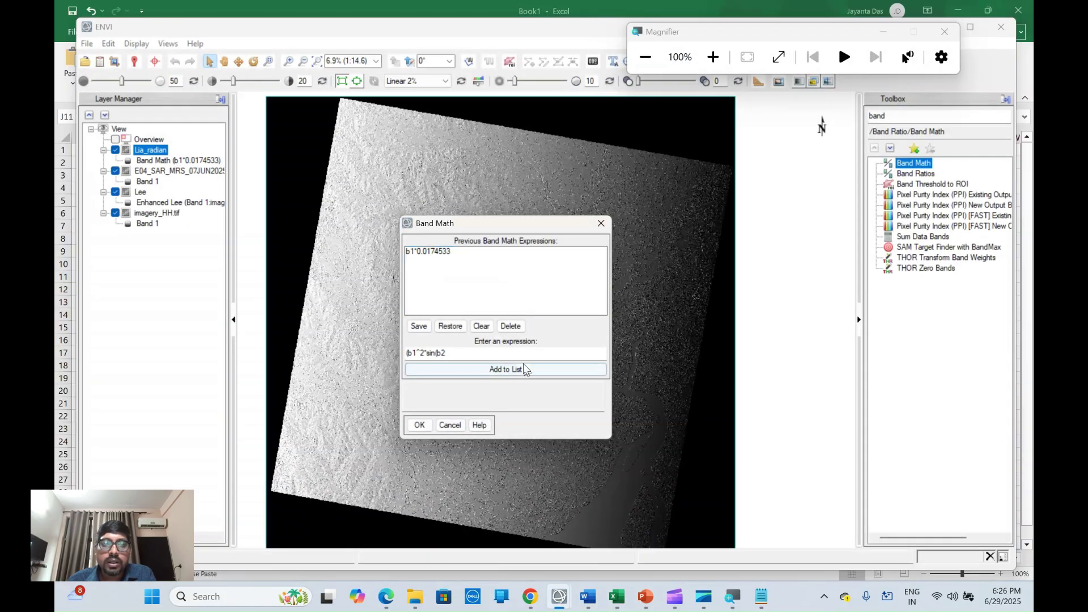
left_click(455, 351)
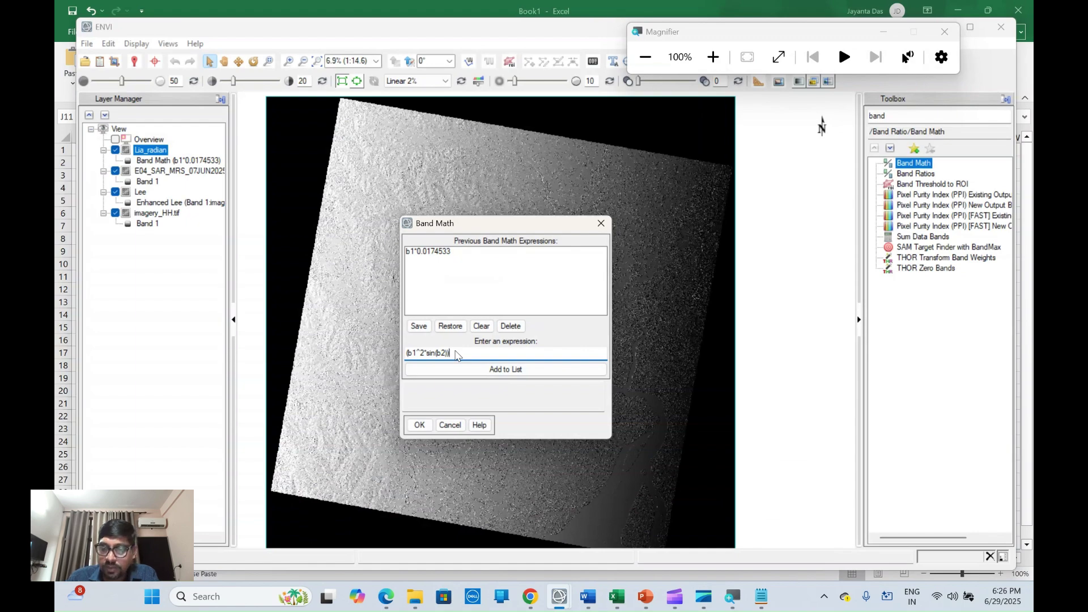
type("))/")
key("ctrl+v")
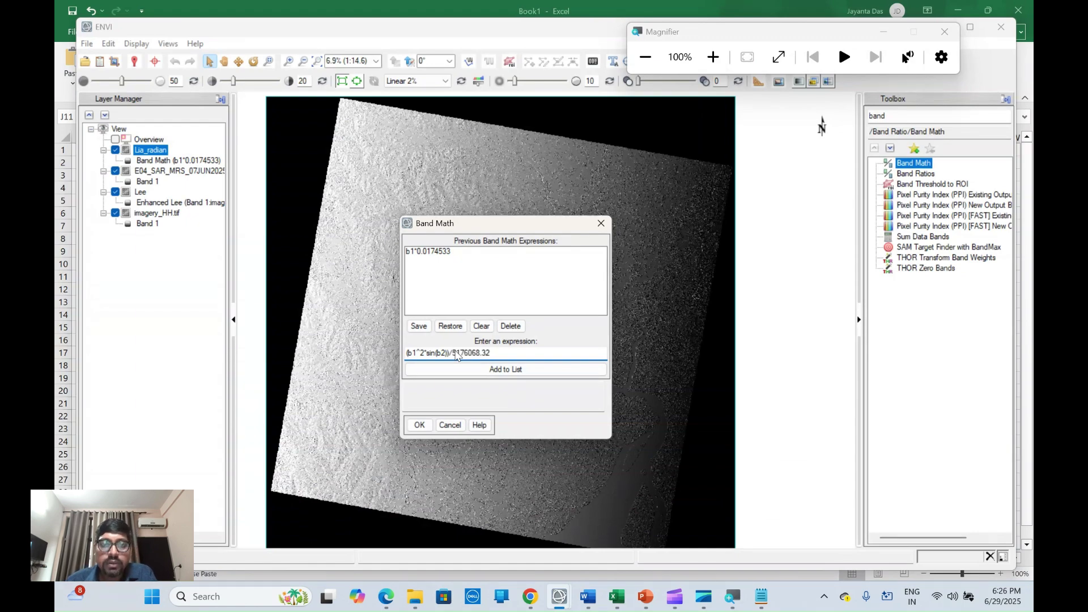
left_click(713, 56)
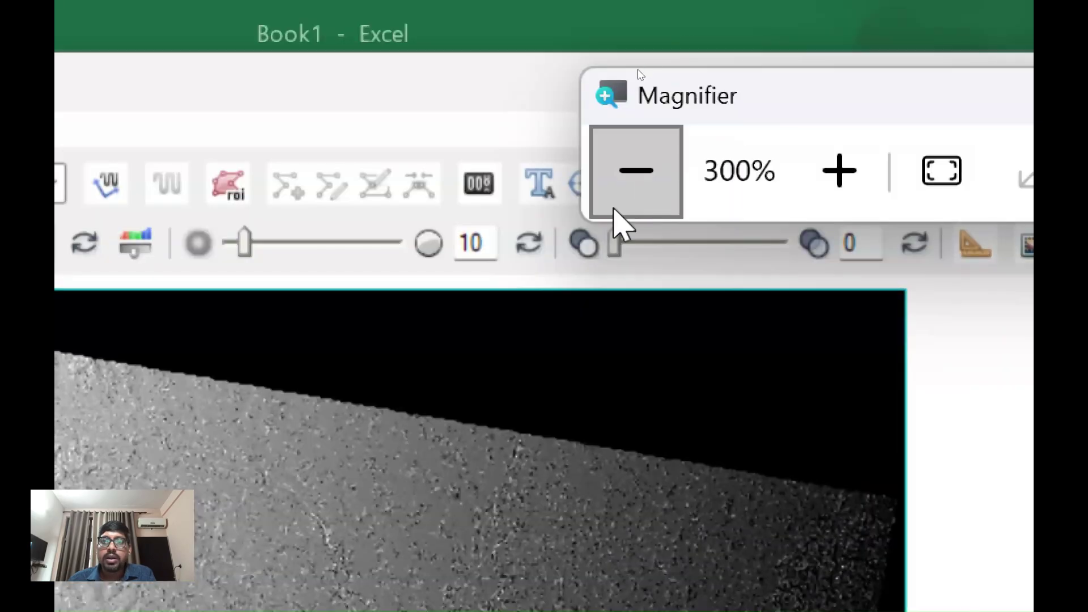
left_click(617, 204)
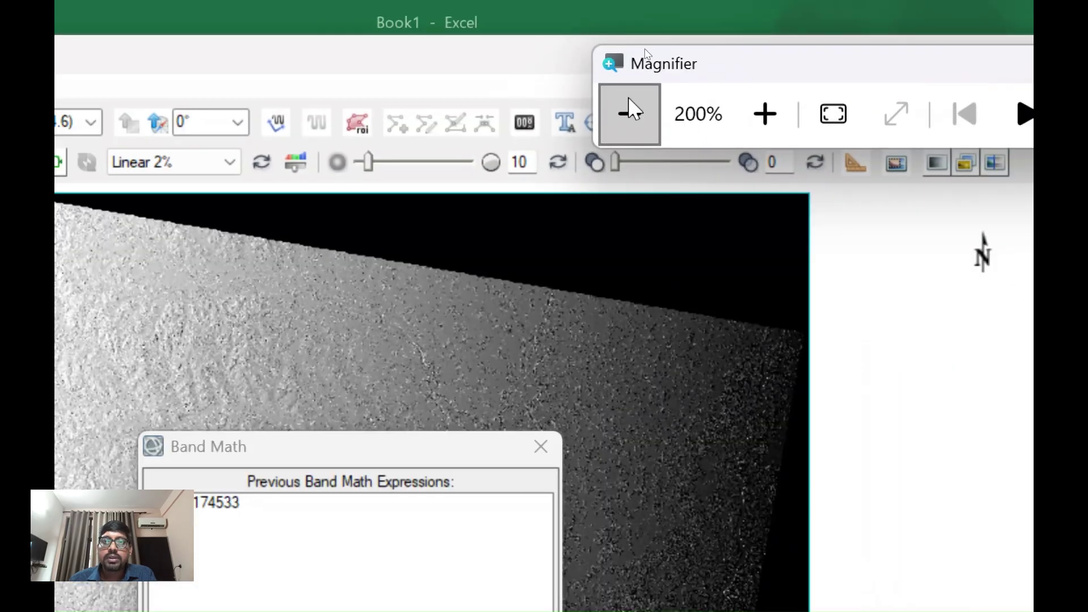
left_click(618, 204)
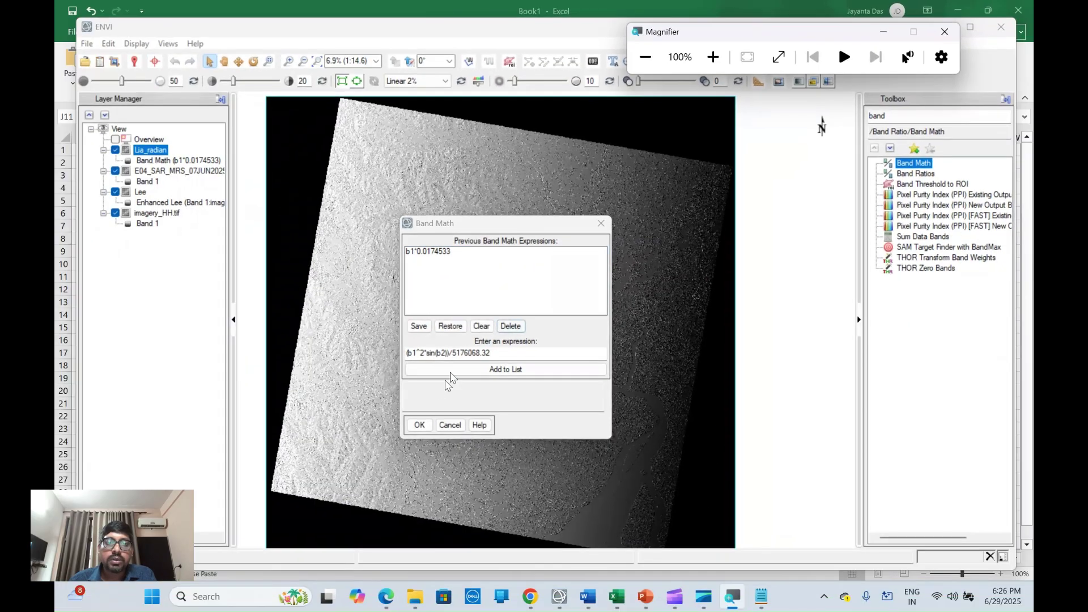
left_click(419, 425)
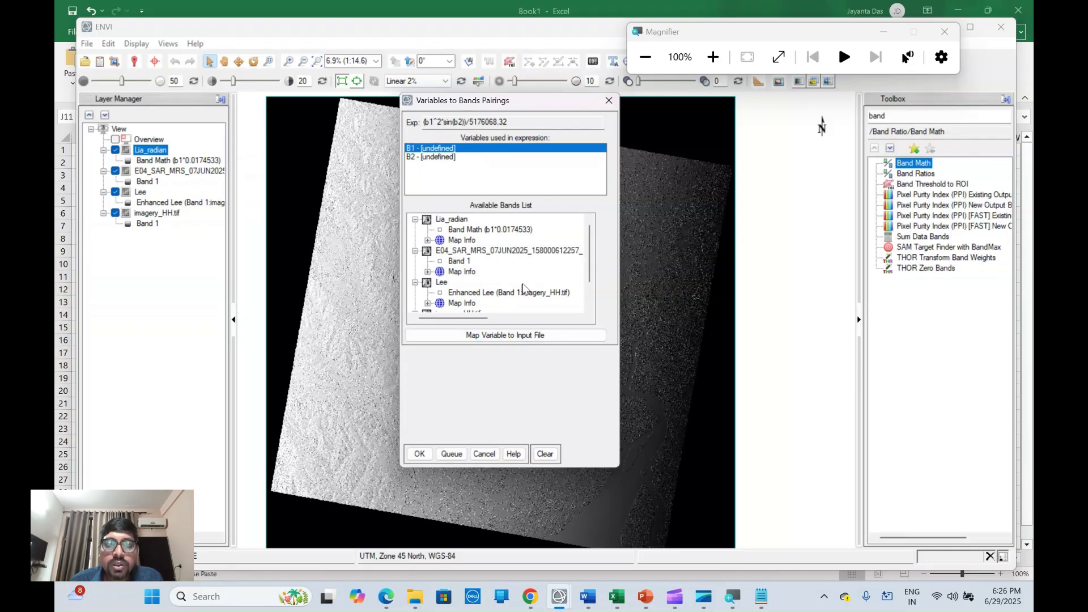
Step: Pair variable B1 with the Enhanced Lee band of Lee and B2 with the Band Math band of Lia_radian
left_click(491, 299)
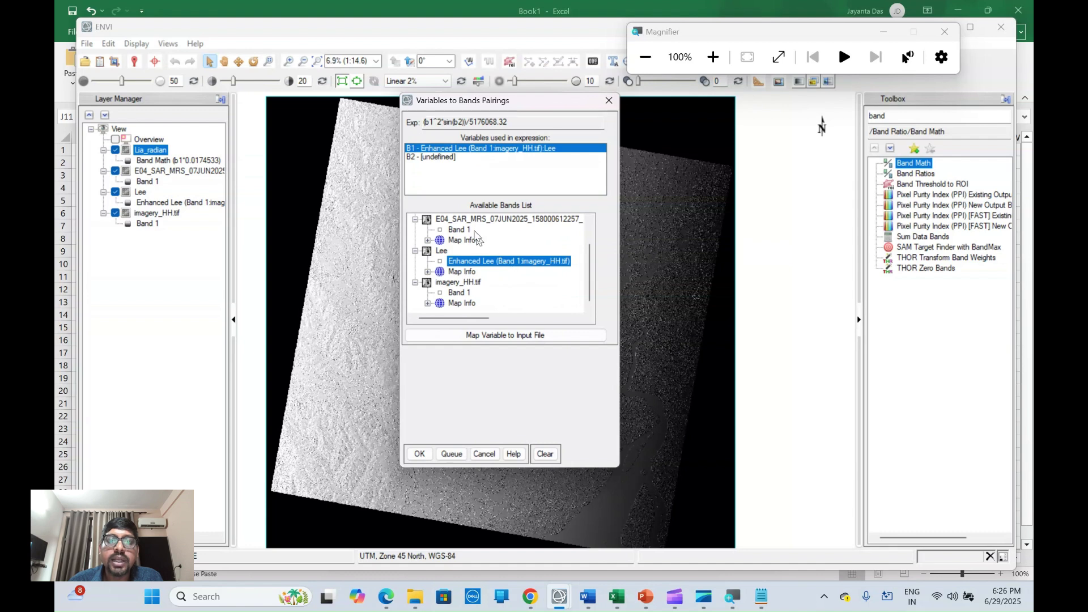
scroll(474, 240, "up", 1)
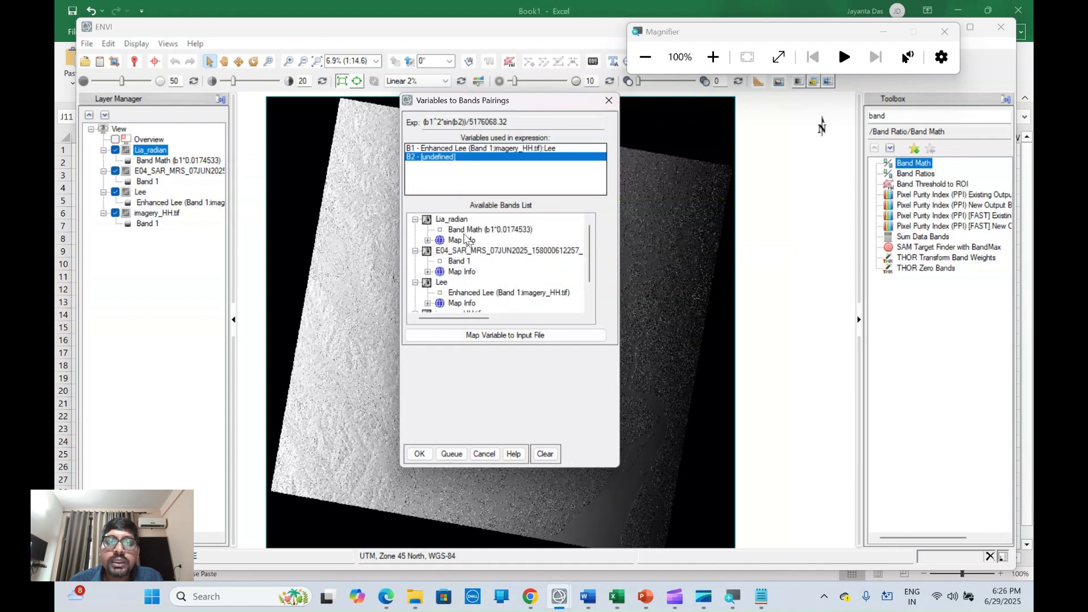
left_click(455, 231)
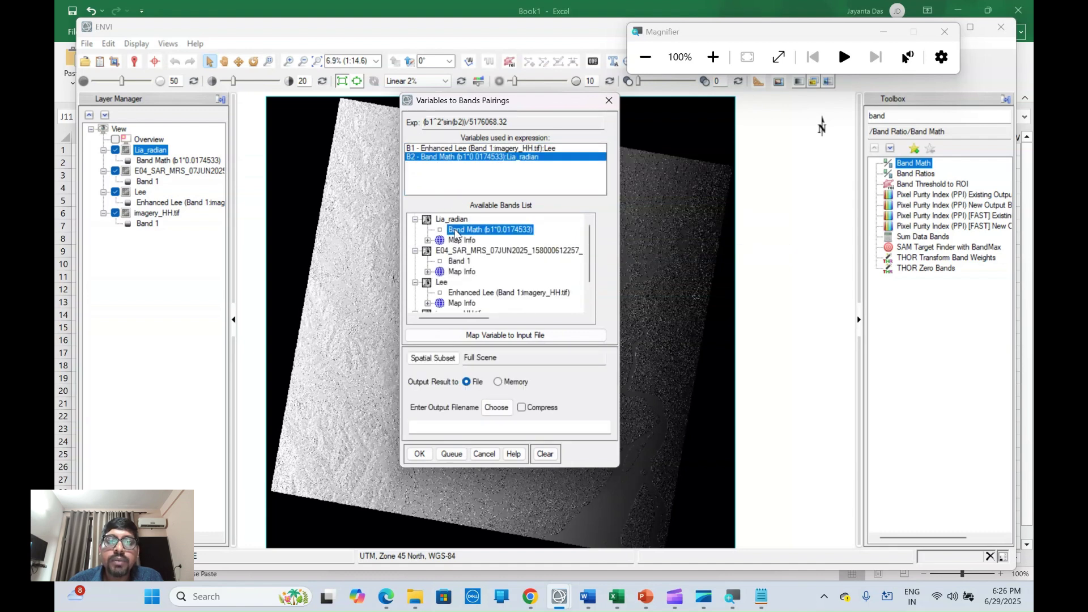
Step: Set the output file to Sigma_naught in E:\Youtube\DB and run the Band Math calculation
left_click(496, 412)
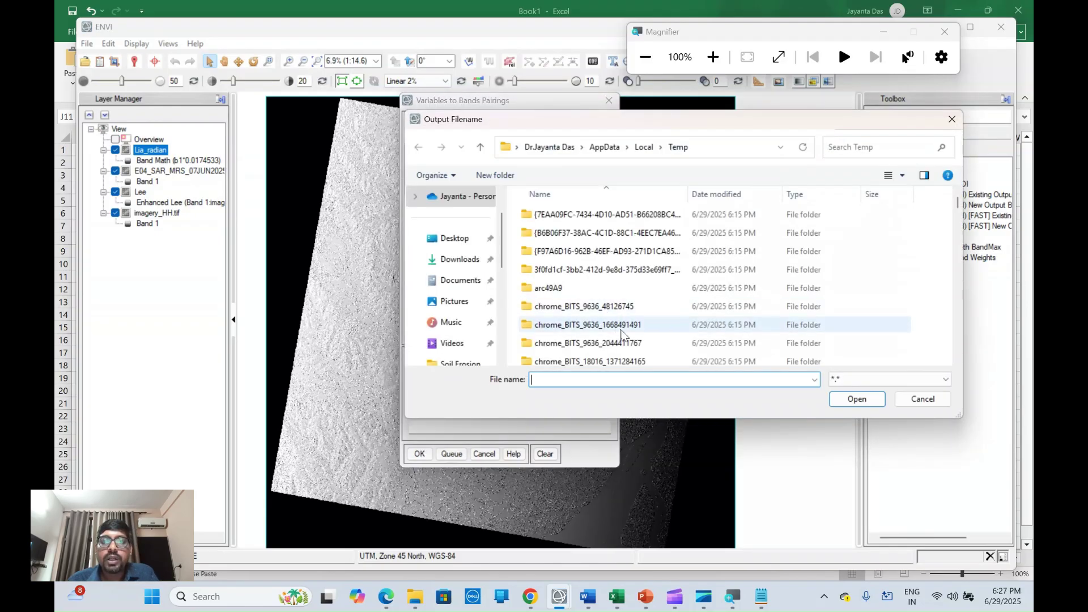
scroll(458, 320, "down", 5)
left_click(468, 301)
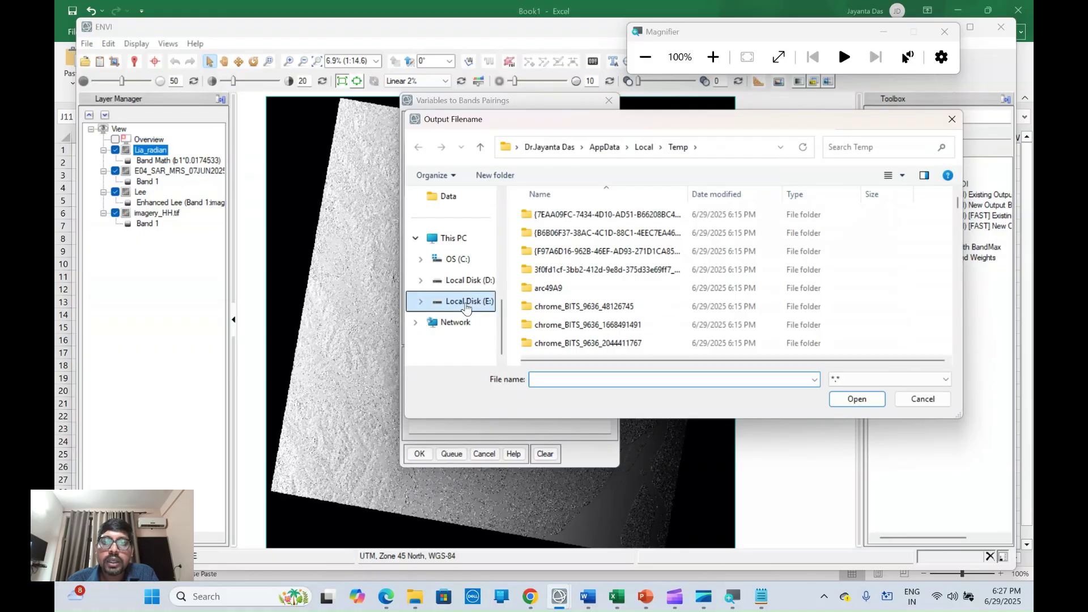
scroll(586, 283, "down", 2)
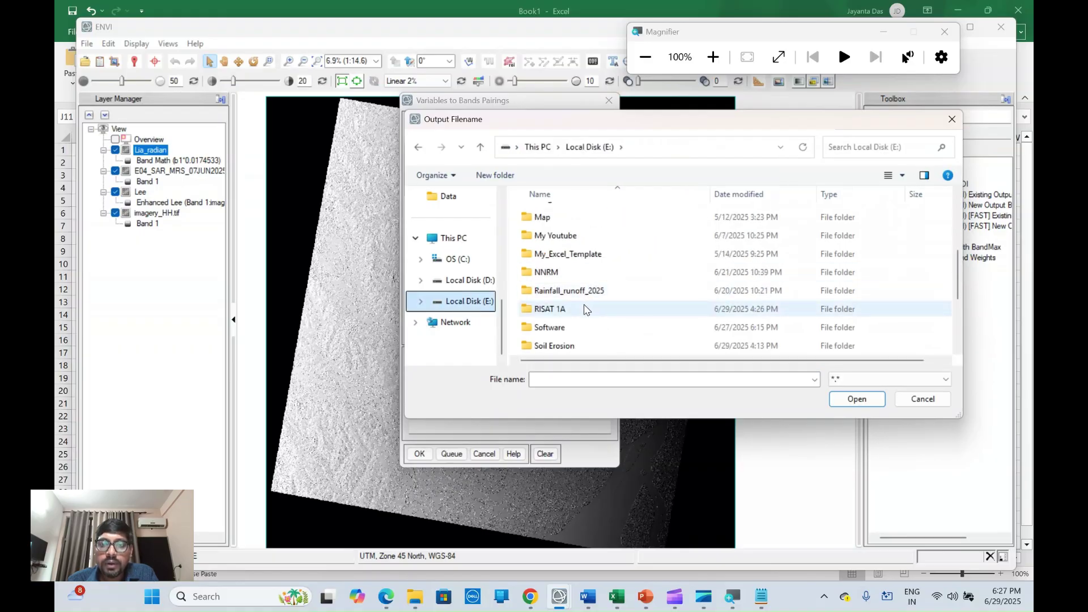
scroll(587, 310, "down", 3)
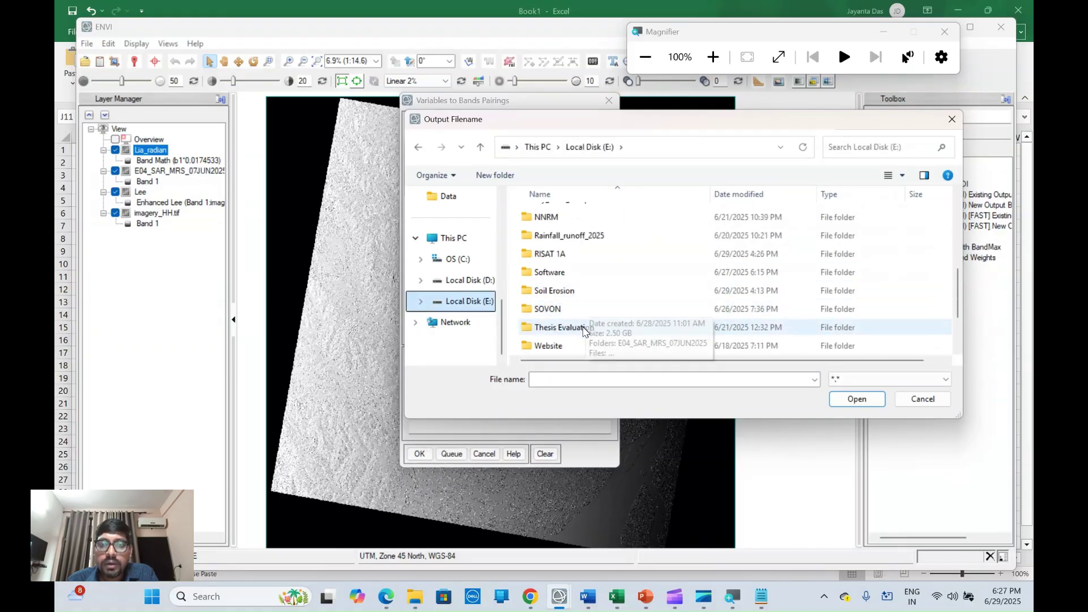
double_click(549, 293)
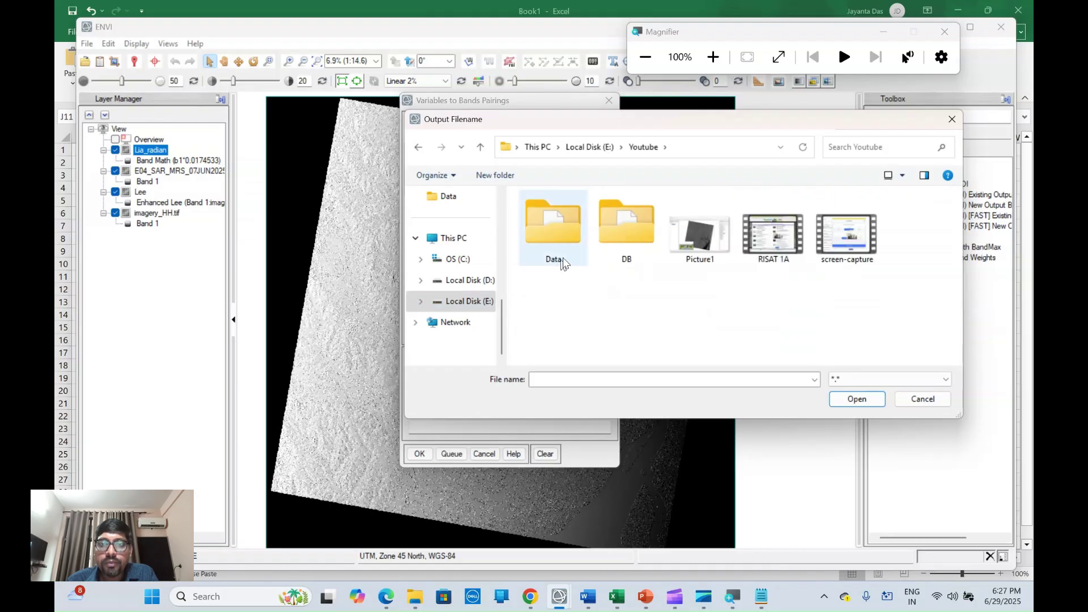
double_click(628, 249)
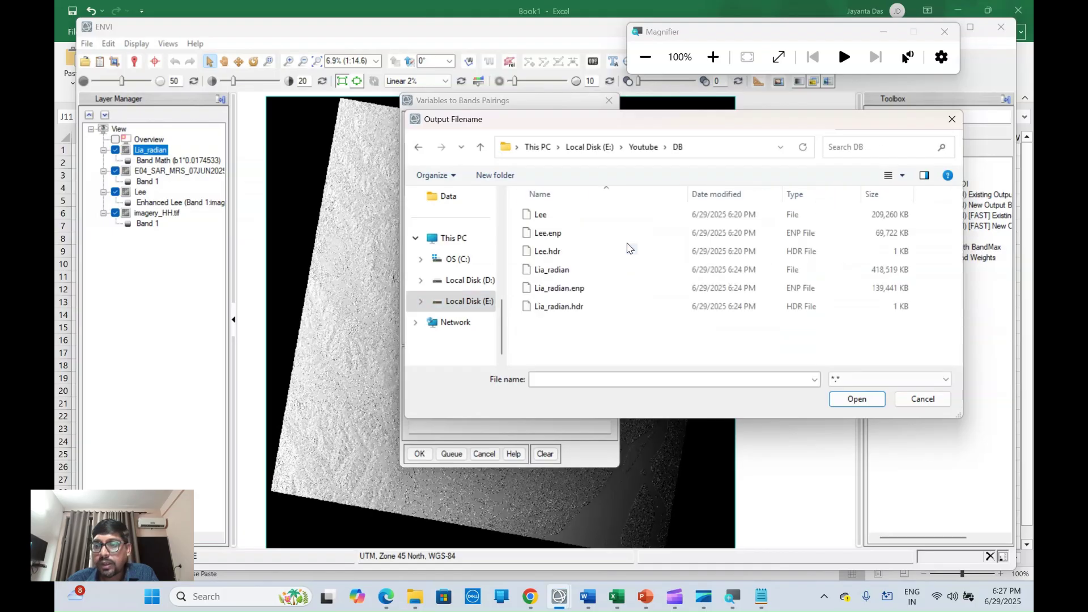
left_click(558, 379)
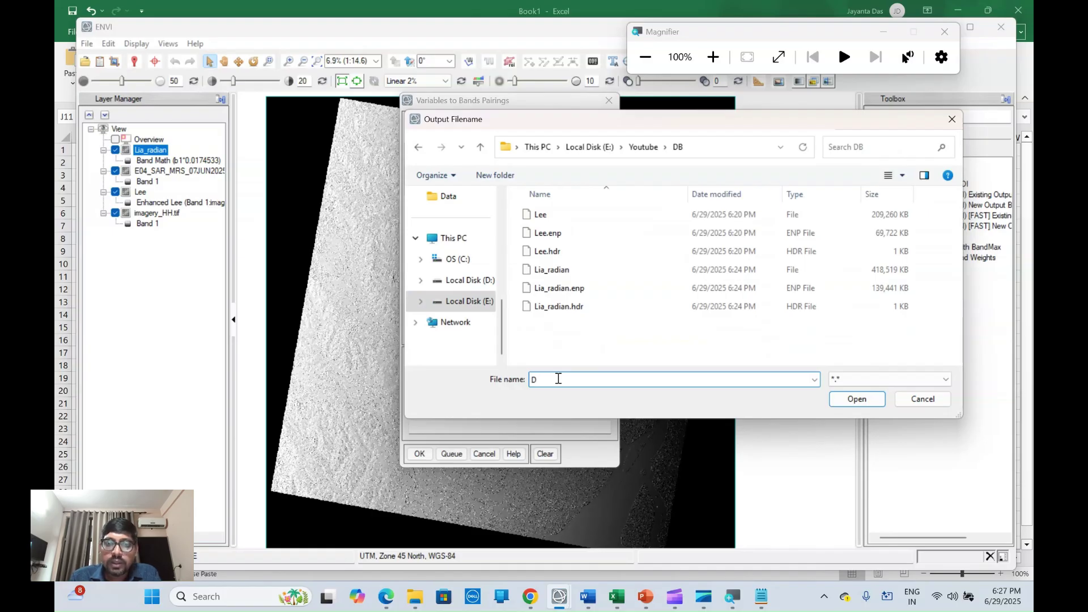
type("Sigma_naught")
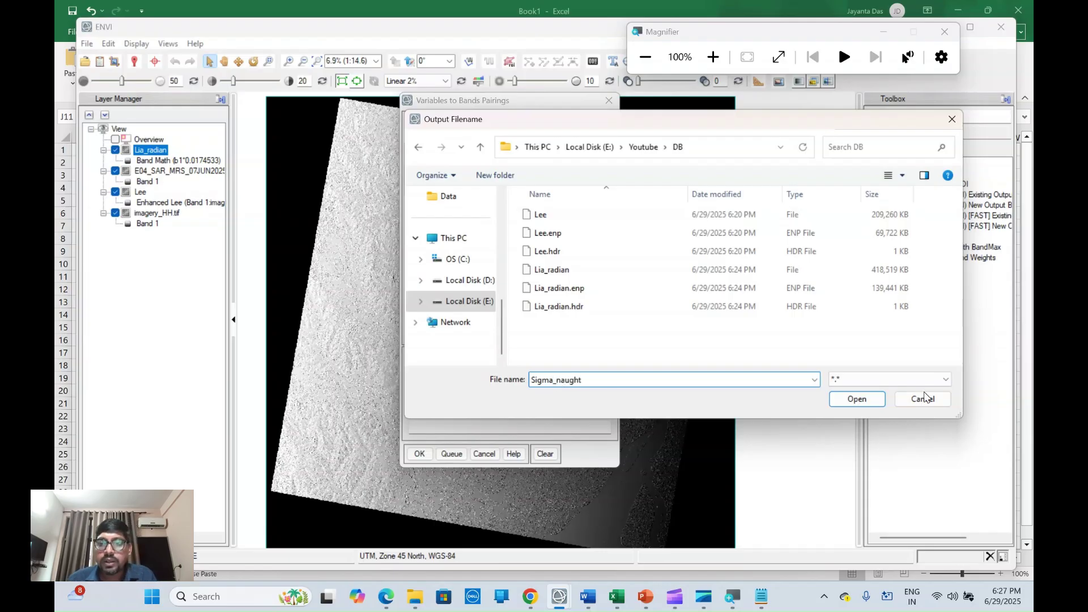
left_click(857, 399)
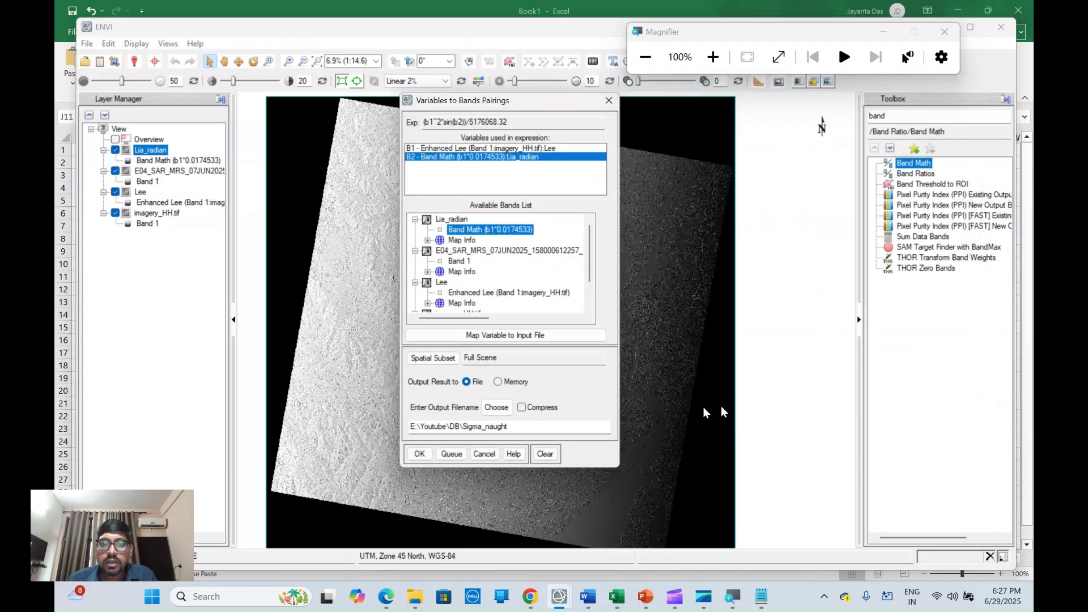
left_click(423, 456)
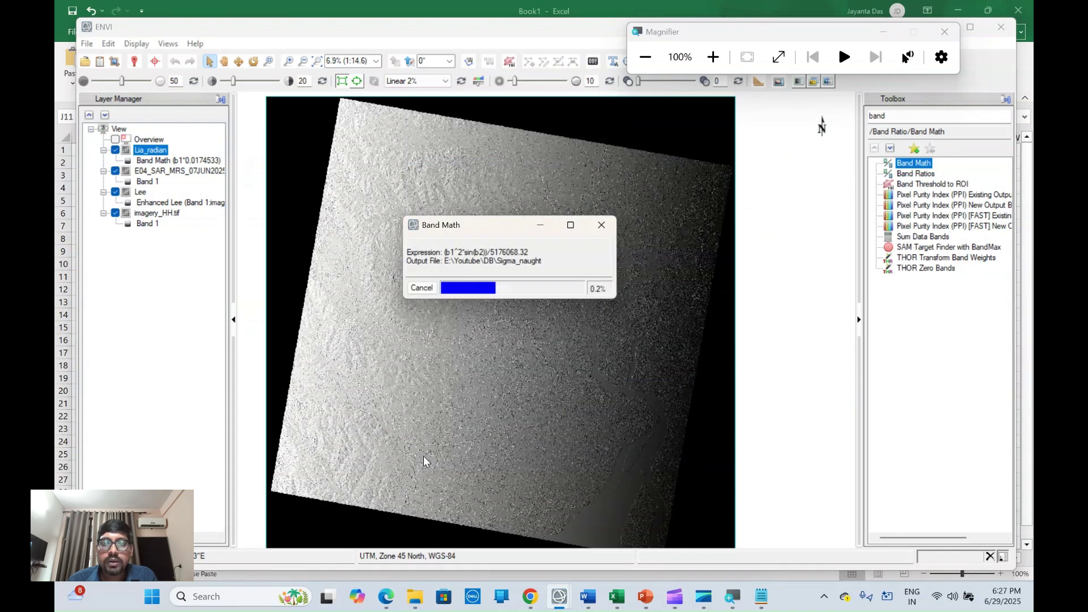
Step: Switch to PowerPoint and examine the Step 4 formulas for converting Sigma0 to dB, including the alog10 function
left_click(646, 596)
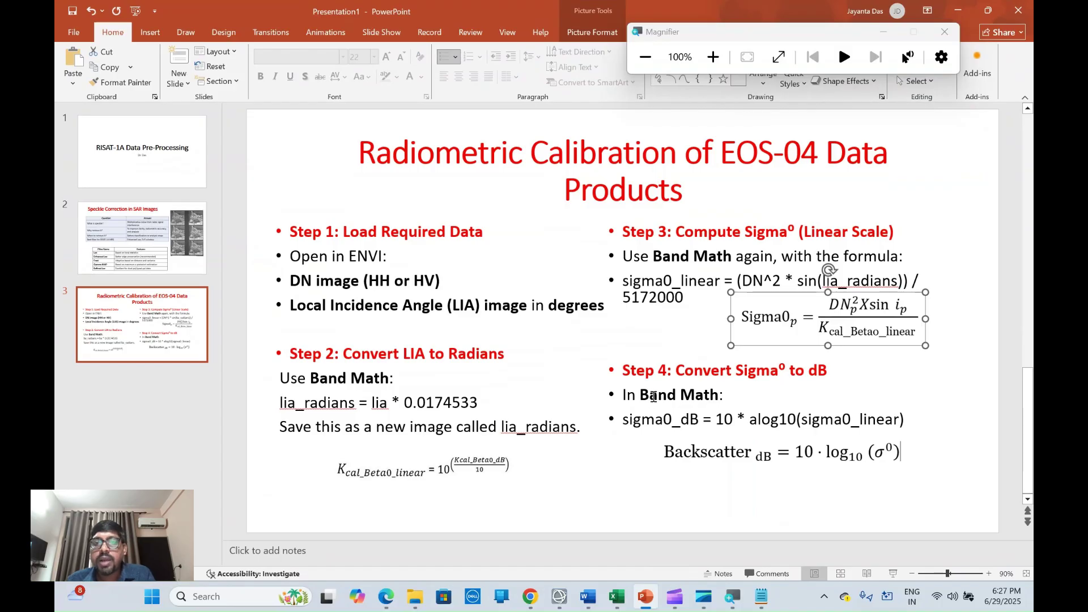
left_click_drag(675, 371, 836, 379)
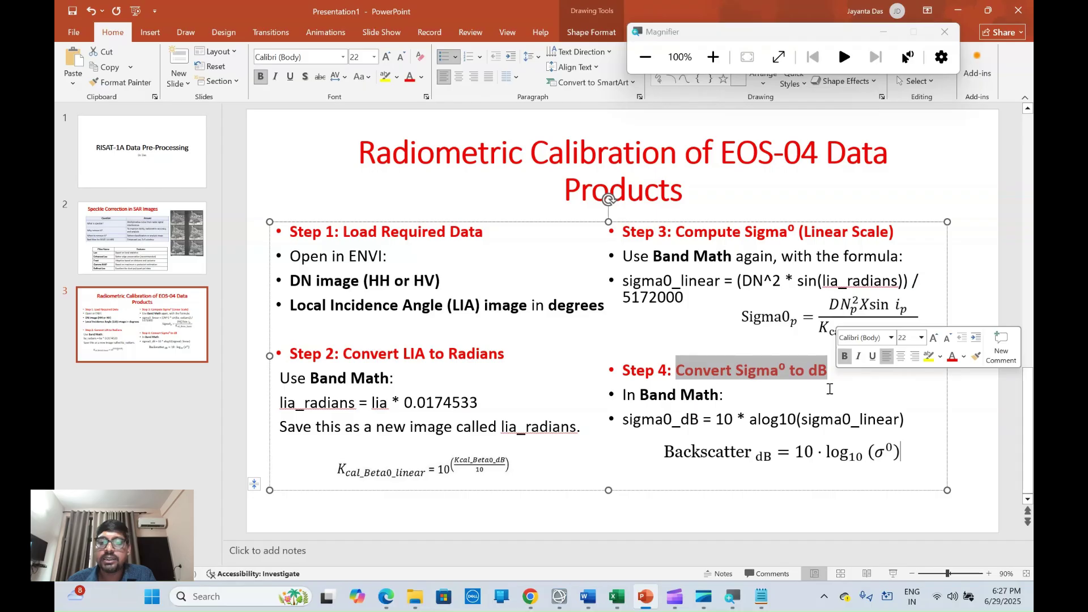
left_click(716, 420)
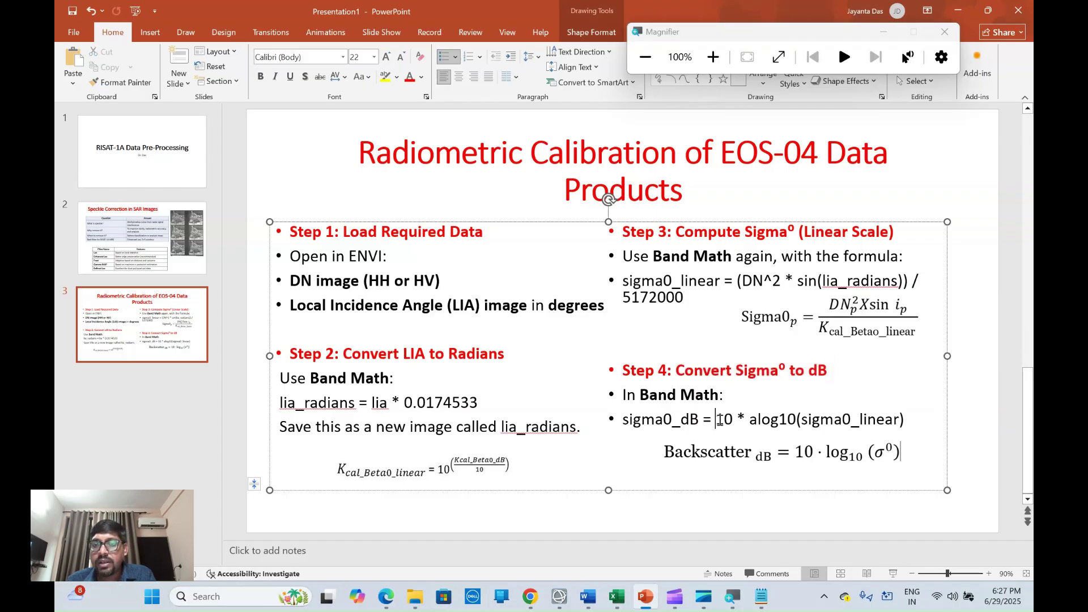
double_click(719, 420)
left_click(793, 471)
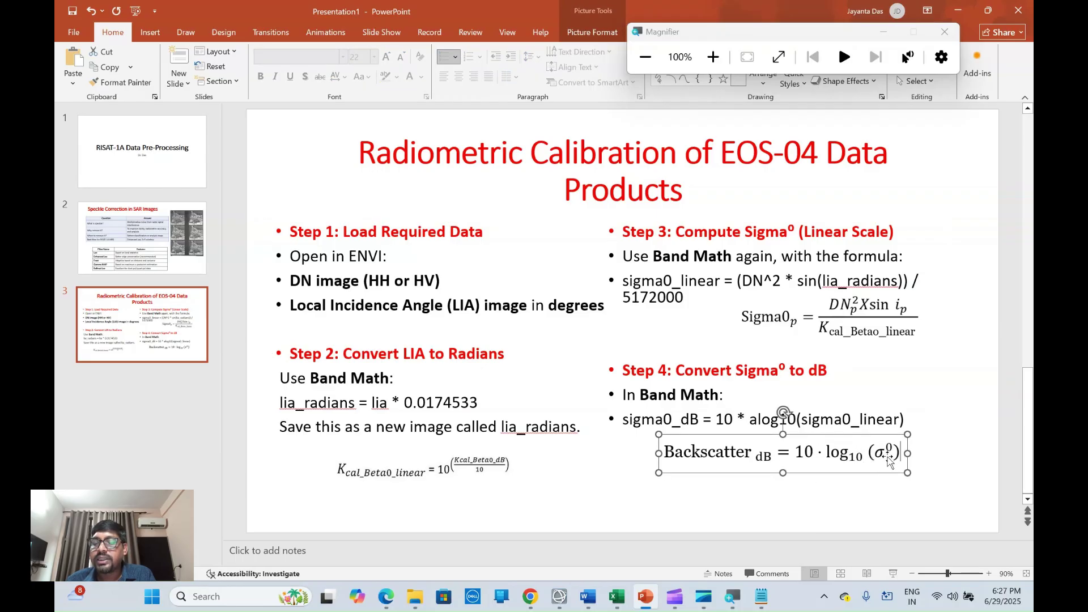
left_click(859, 420)
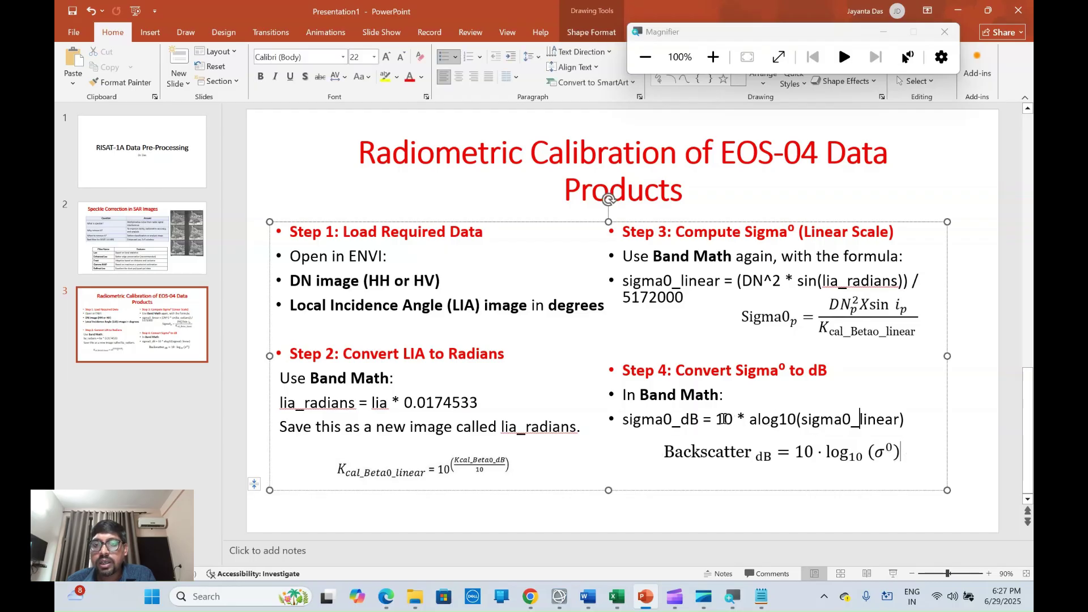
left_click(839, 460)
left_click(749, 418)
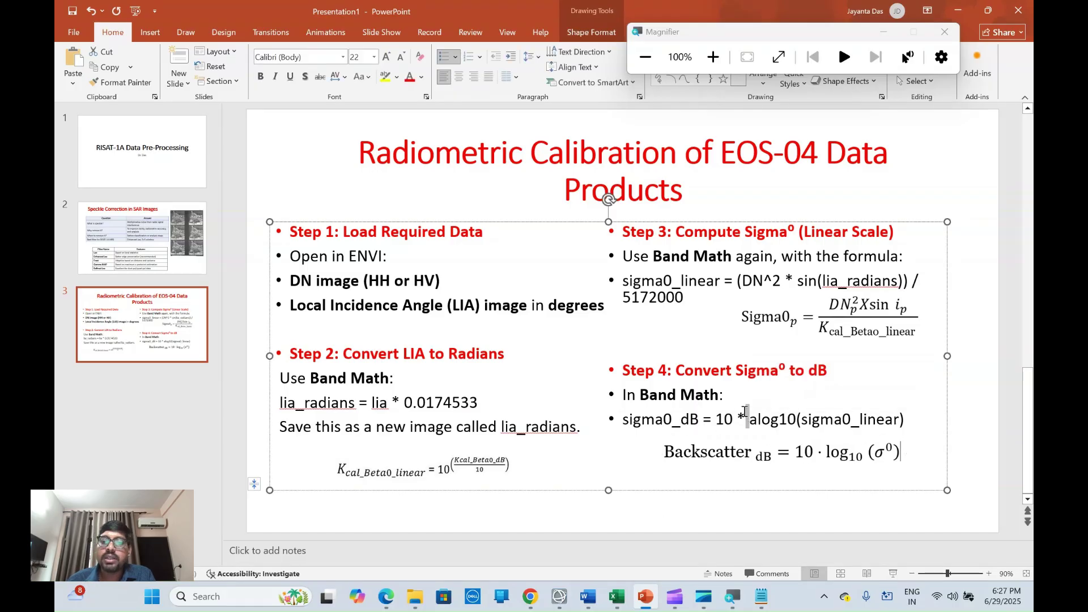
left_click(734, 423)
double_click(720, 421)
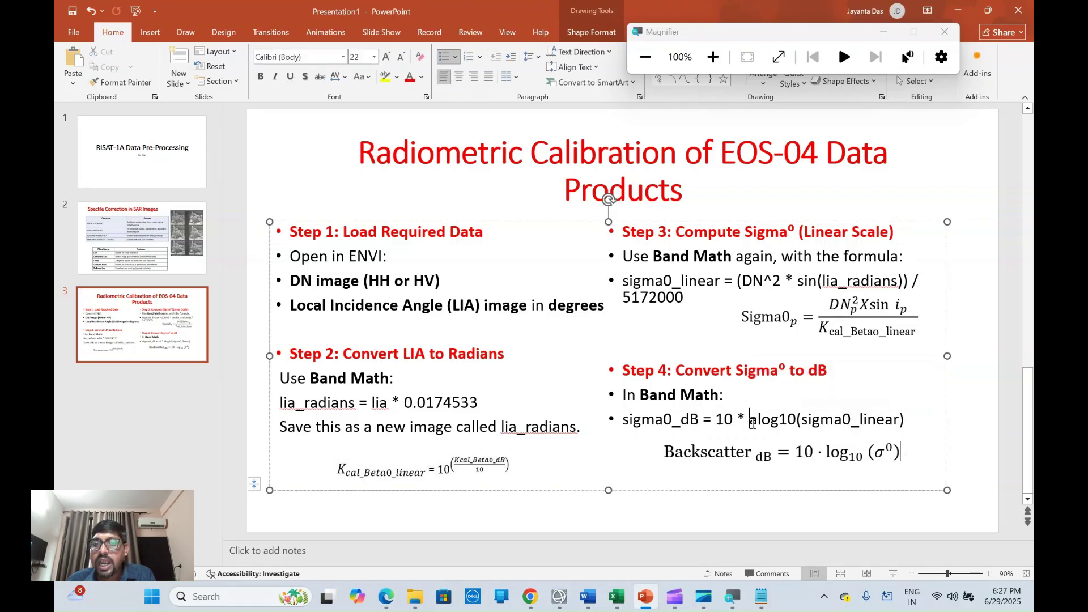
left_click_drag(750, 421, 798, 424)
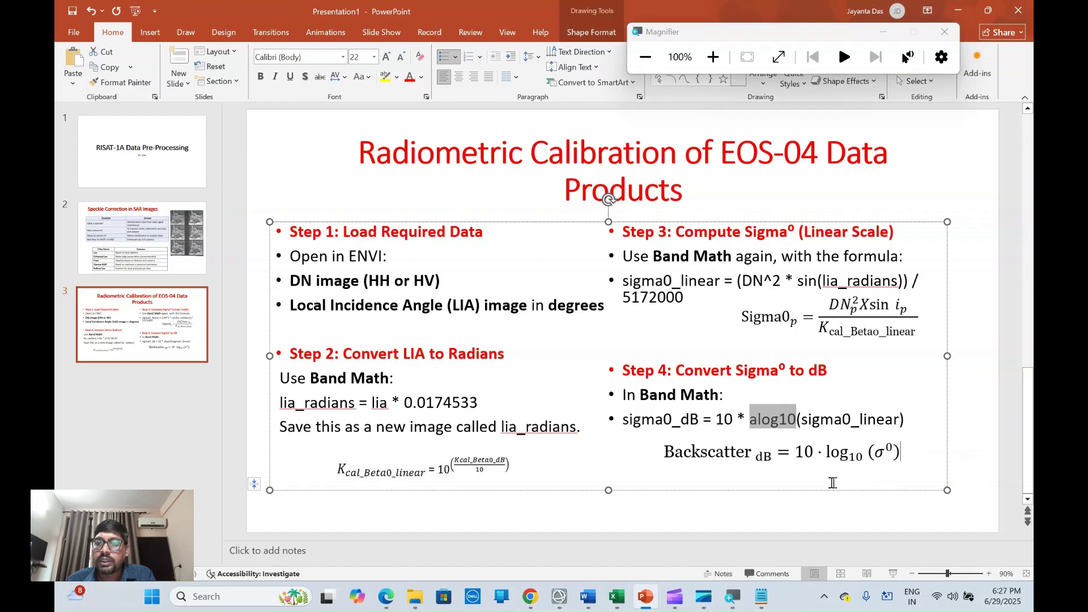
Step: Switch to ENVI, enter the Band Math expression 10 * alog10(b1), and pair B1 with the Band Math band of Sigma_naught
left_click_drag(721, 420, 756, 421)
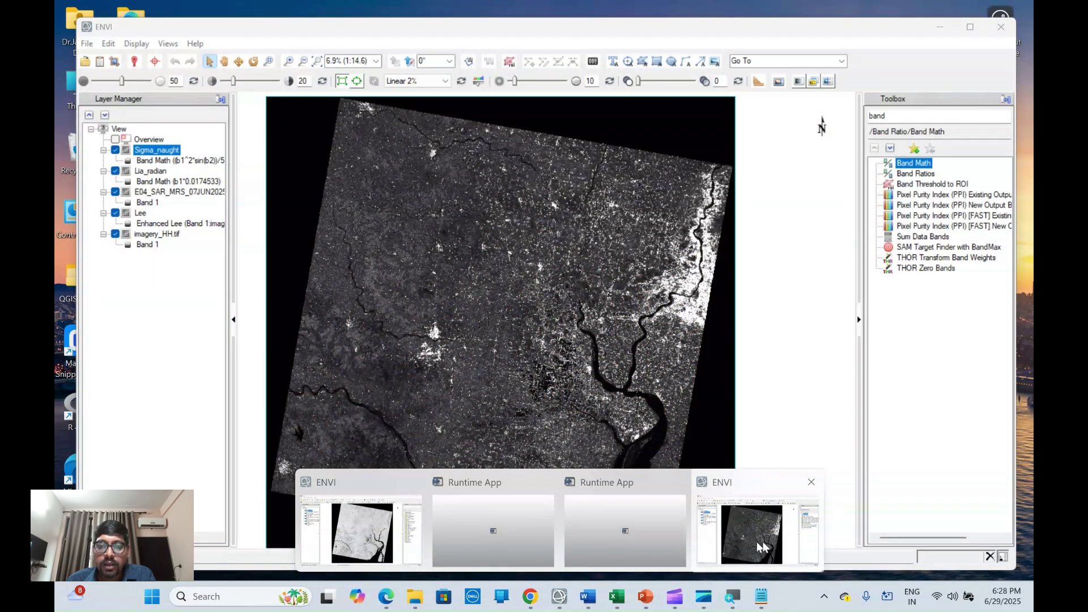
left_click(764, 501)
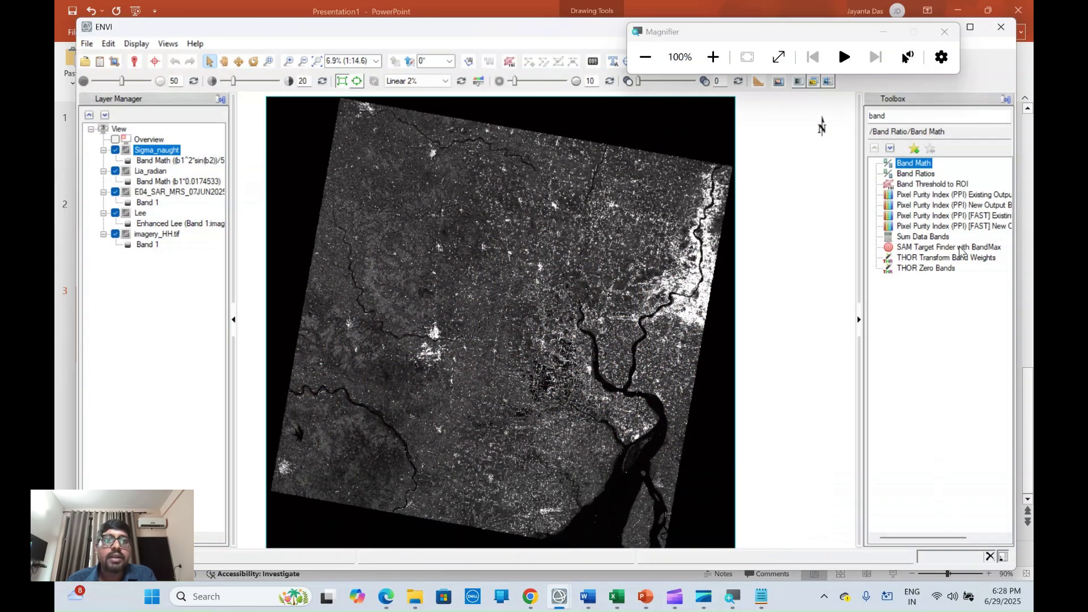
double_click(917, 164)
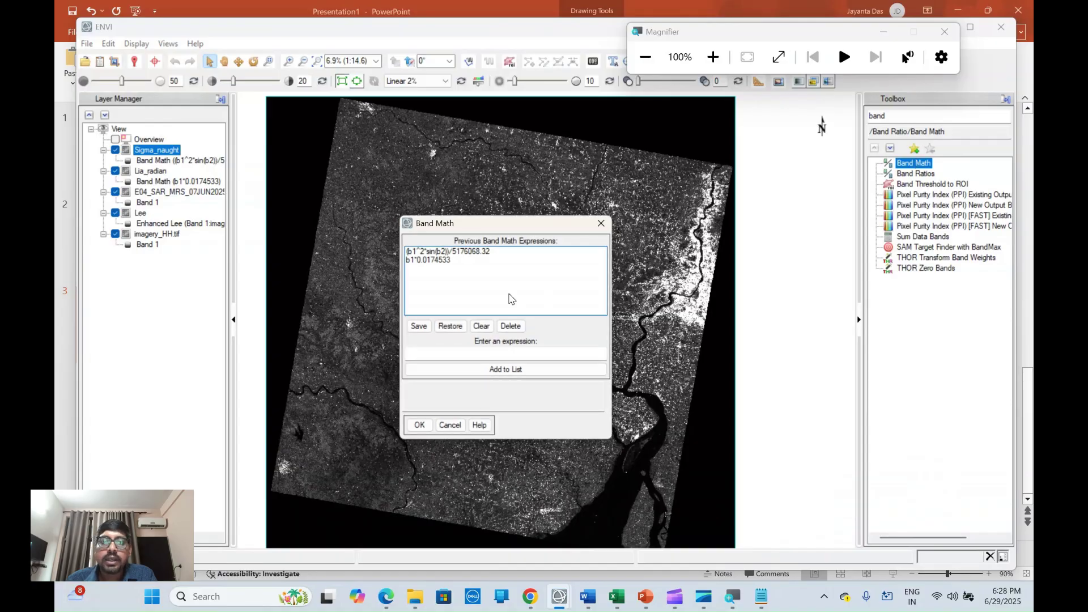
left_click(429, 352)
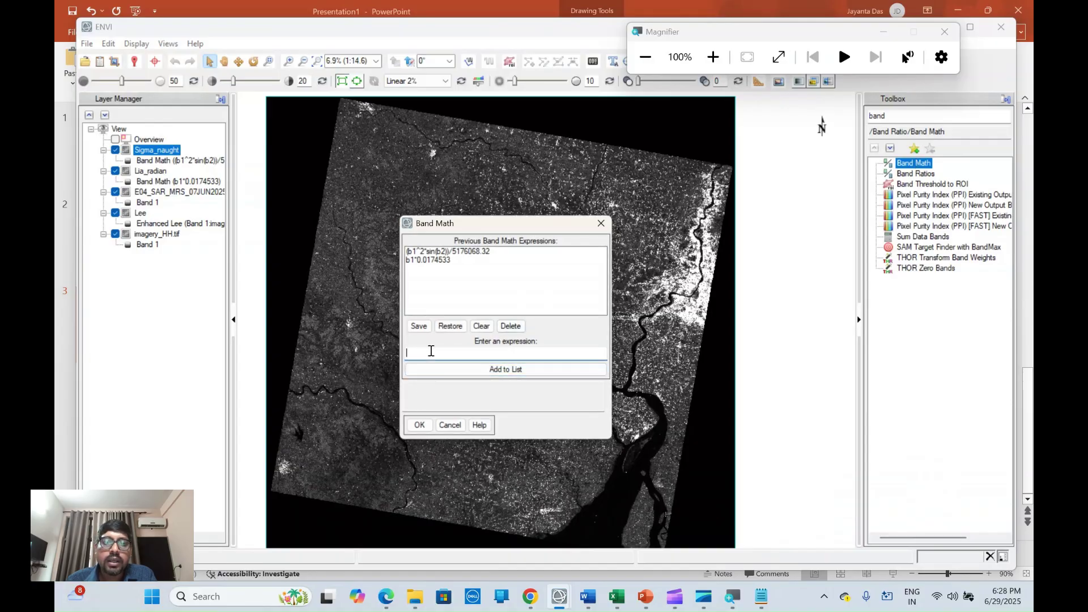
type("10 * alog10")
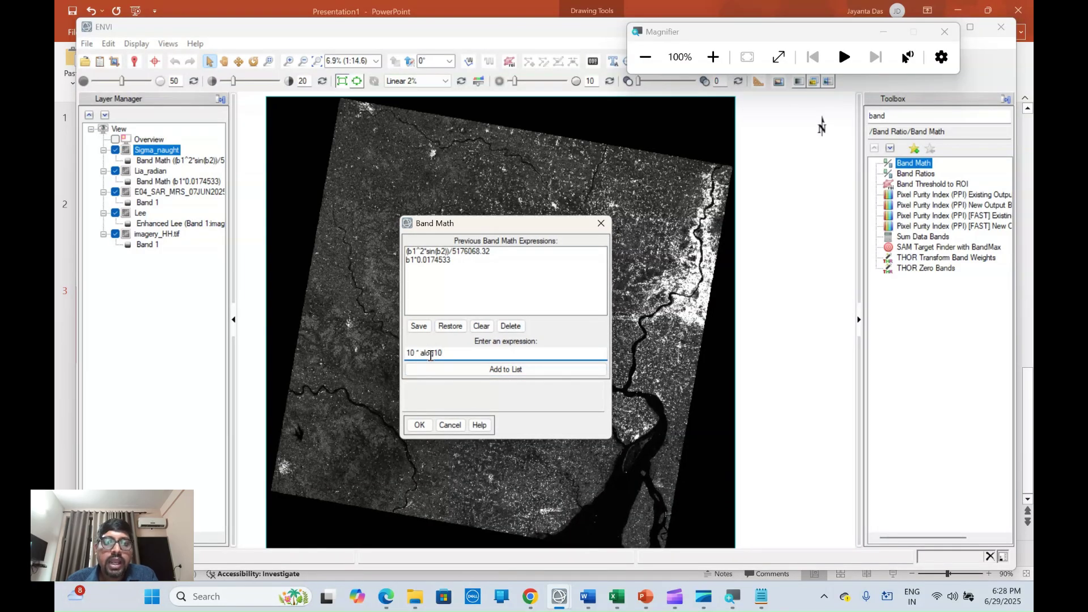
type("(")
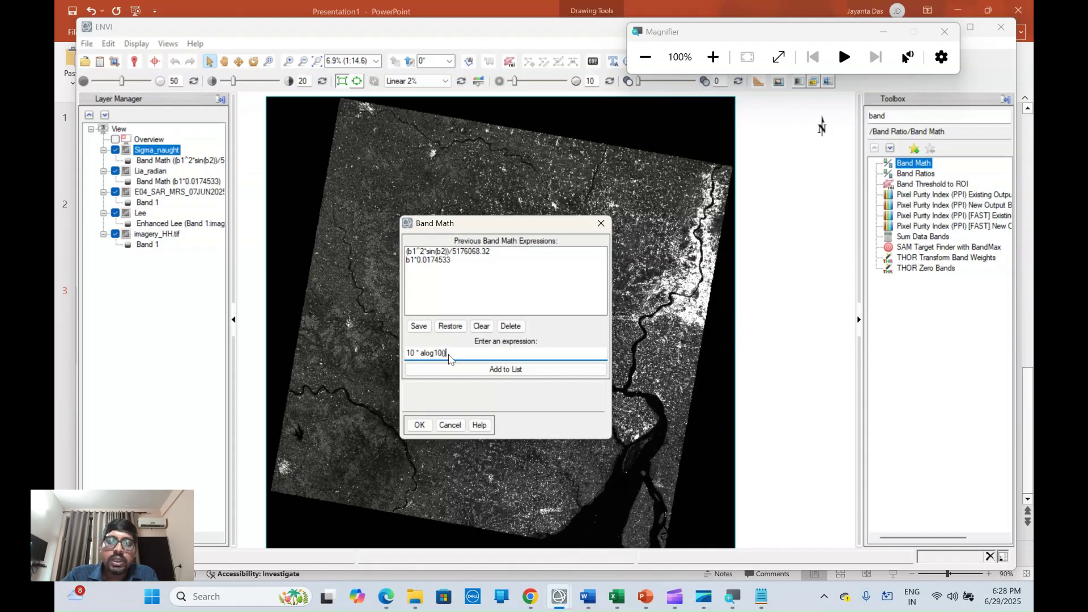
type("b")
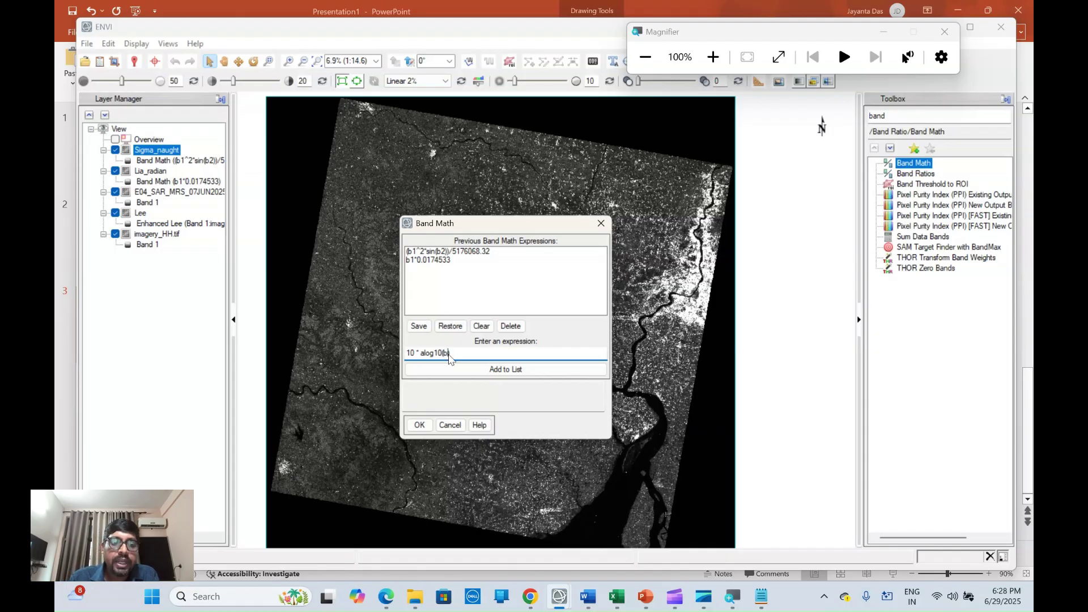
type("1)")
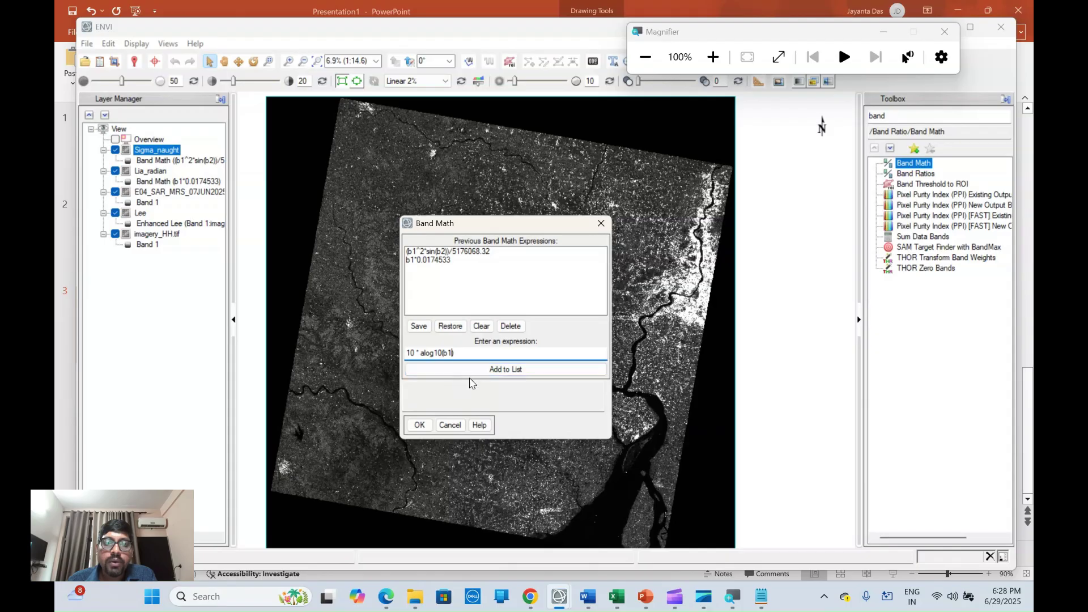
left_click(419, 425)
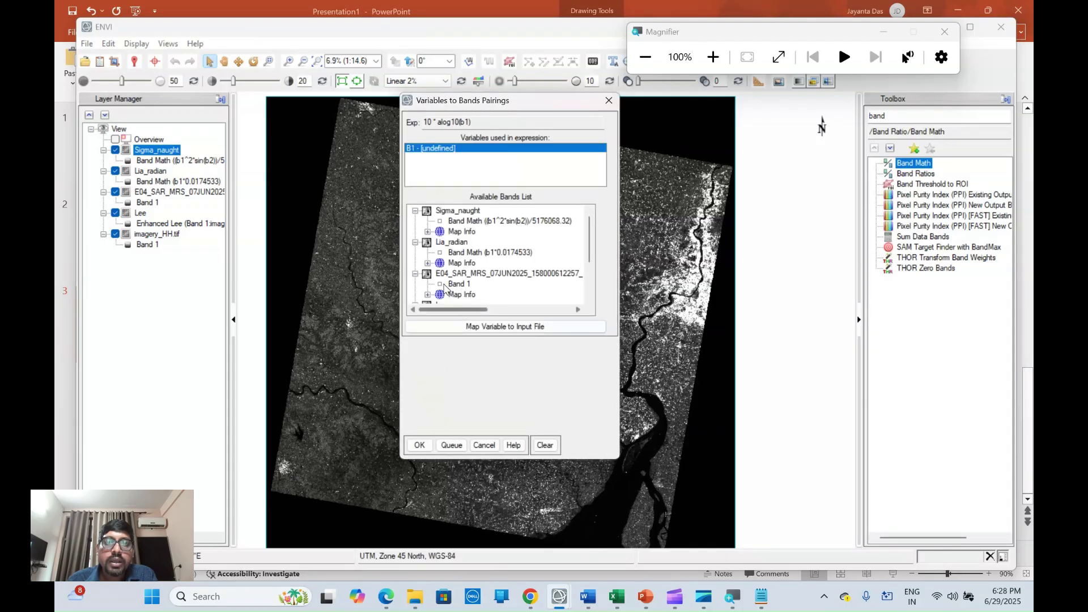
left_click(480, 222)
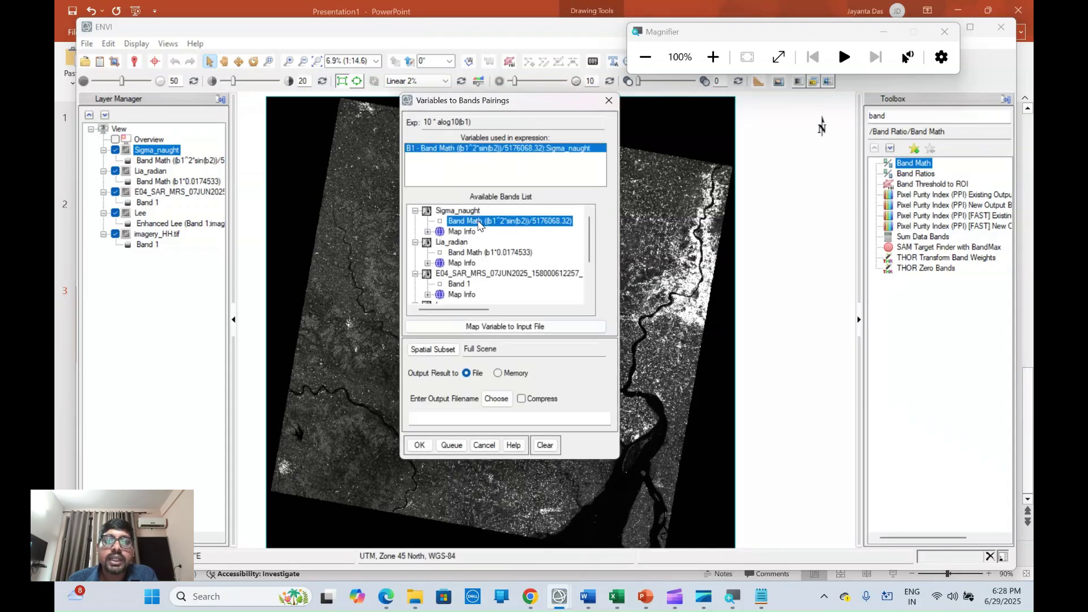
Step: Set the output file to Backscatter in E:\Youtube\DB and run the Band Math calculation
left_click(494, 400)
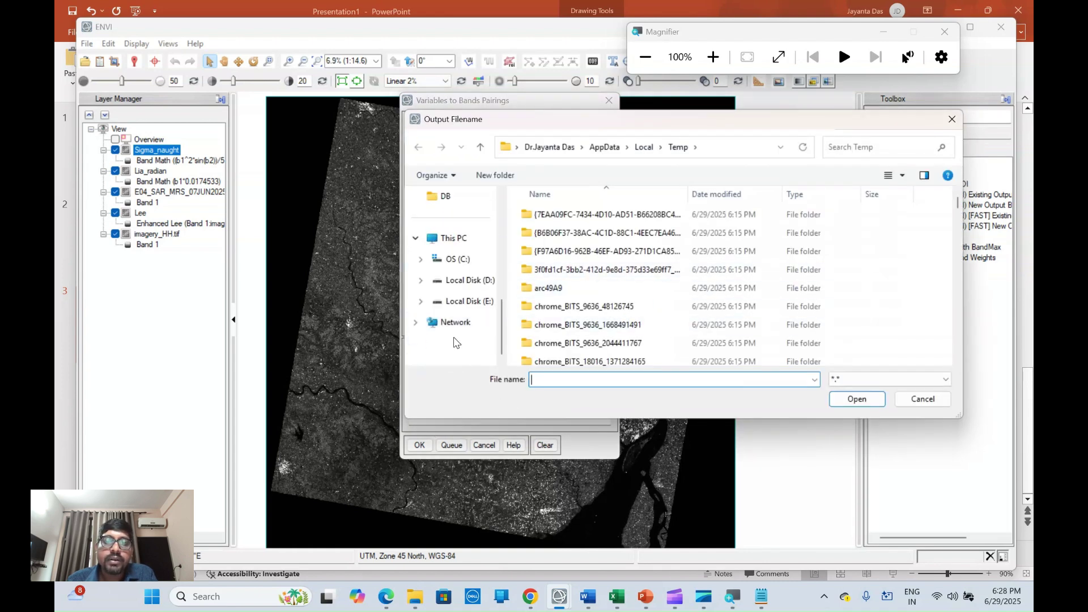
left_click(464, 302)
scroll(557, 286, "down", 2)
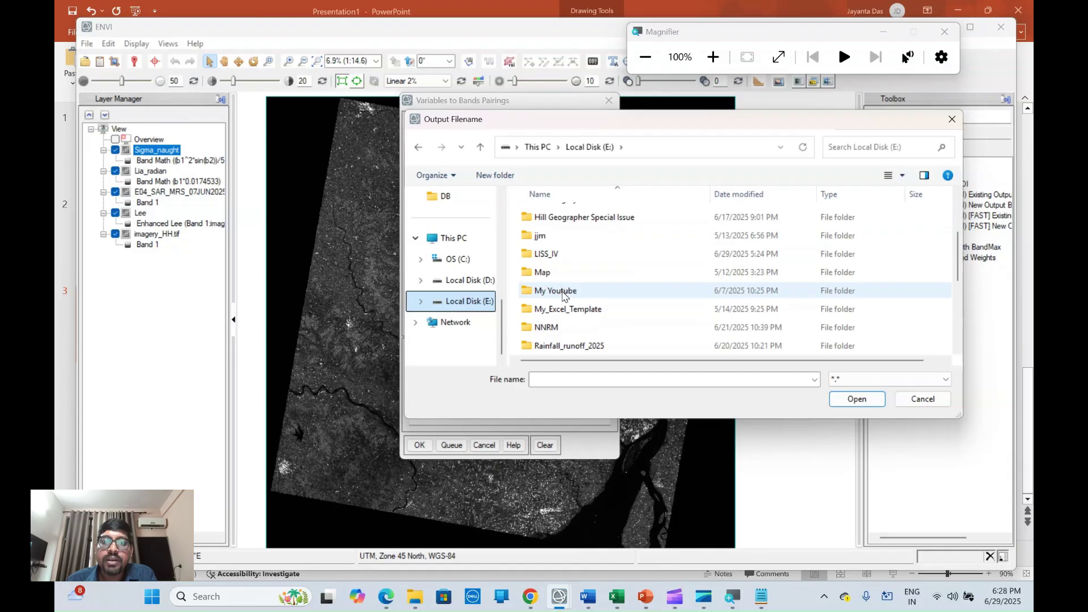
scroll(560, 291, "up", 2)
scroll(565, 292, "down", 5)
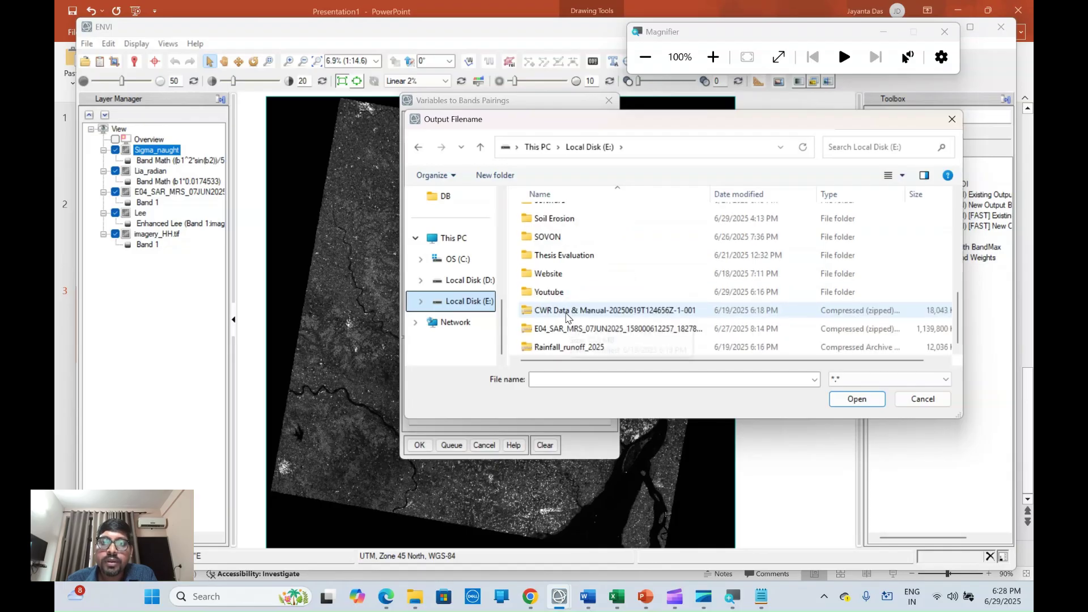
double_click(566, 294)
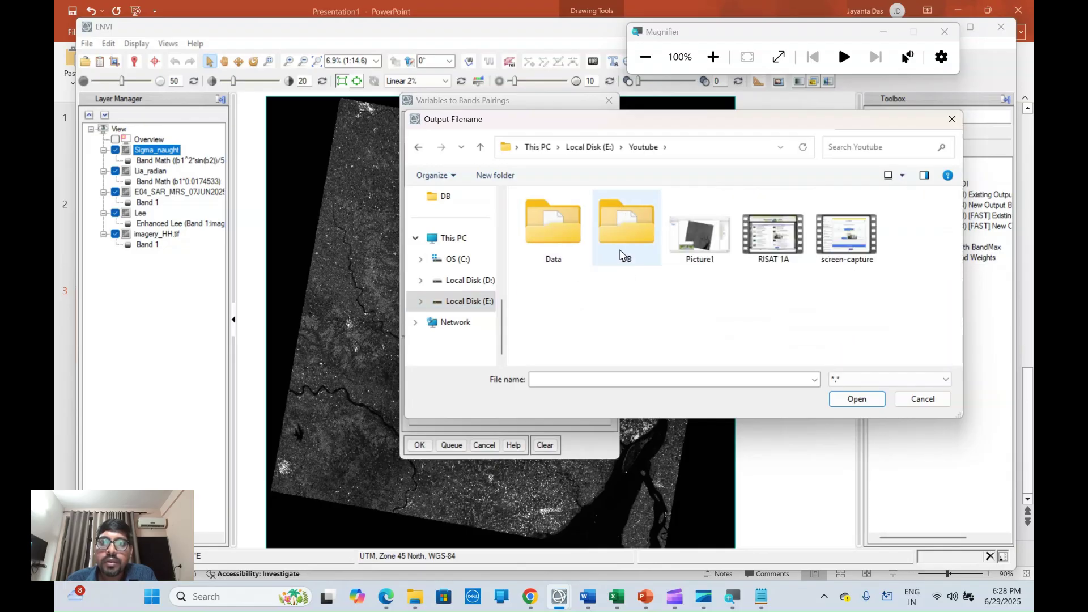
double_click(604, 260)
left_click(564, 380)
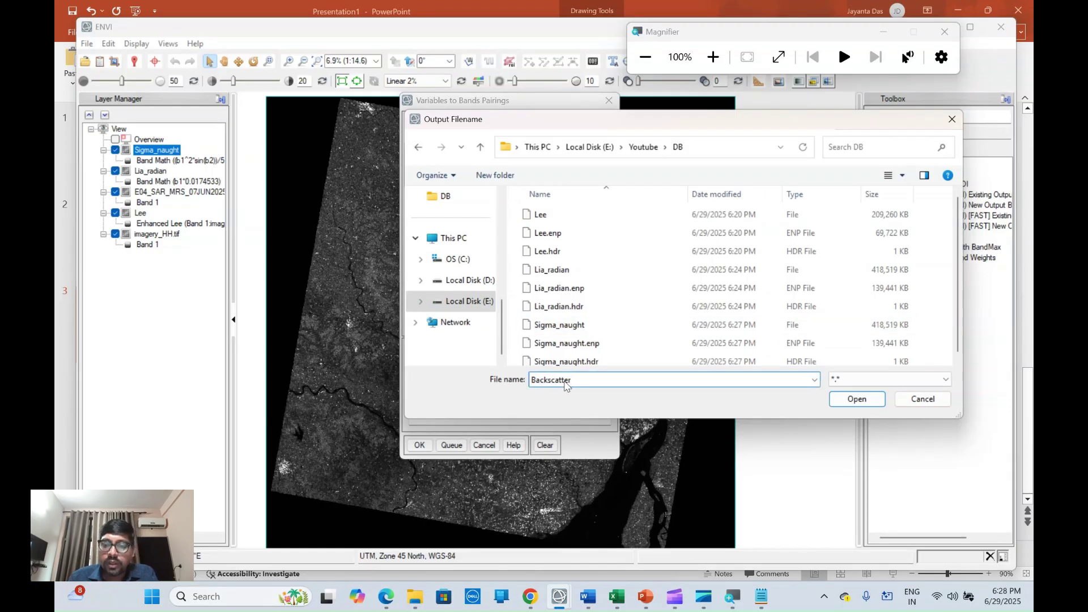
left_click(853, 404)
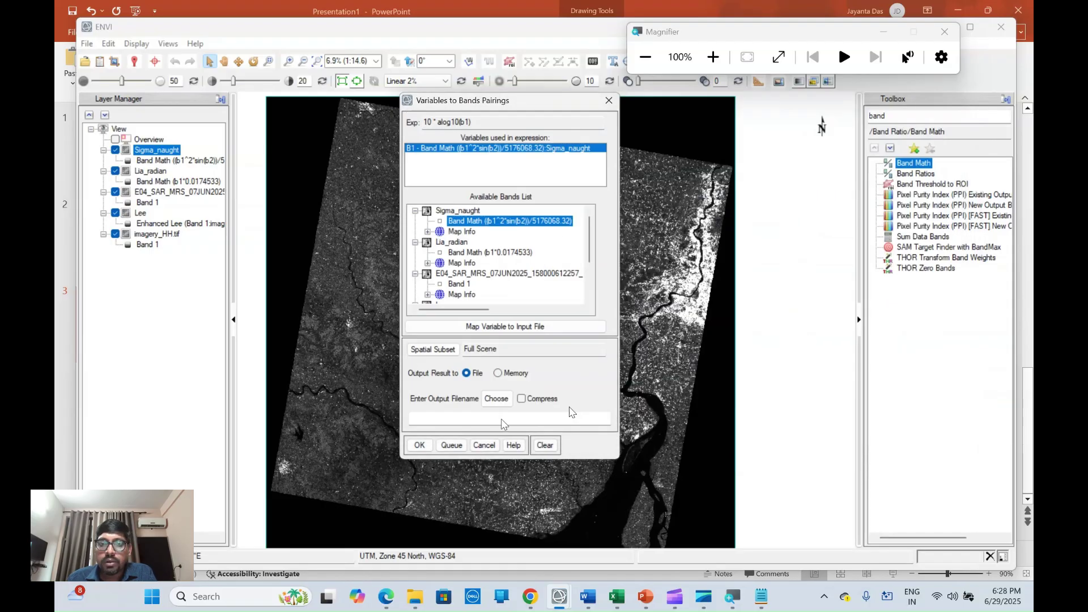
left_click(420, 449)
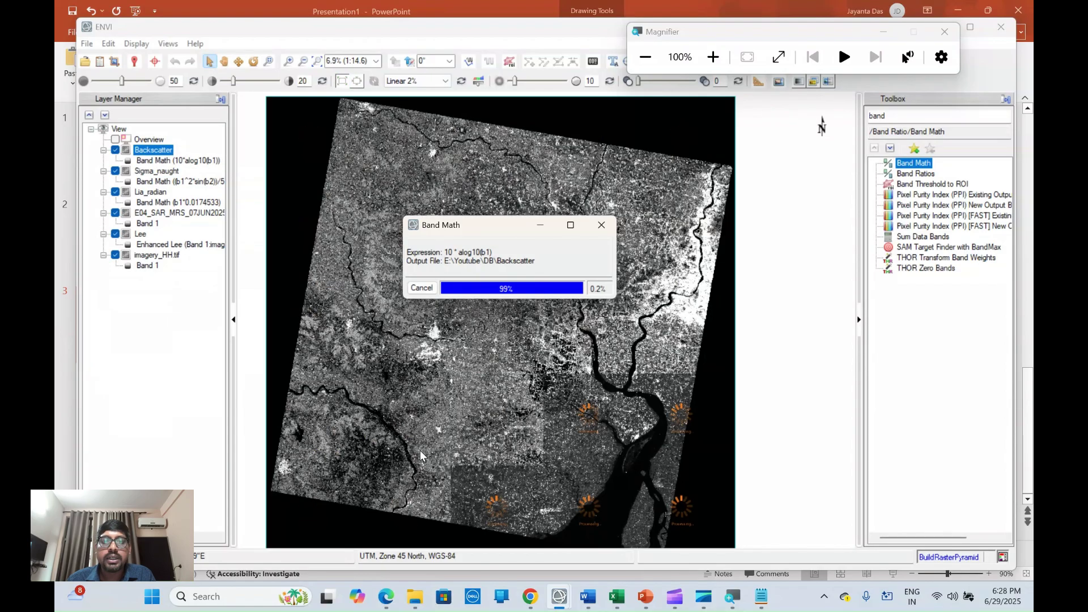
Step: Open the Cursor Value window and inspect the Backscatter pixel values over land and in the dark river mouth
left_click(136, 44)
left_click(179, 157)
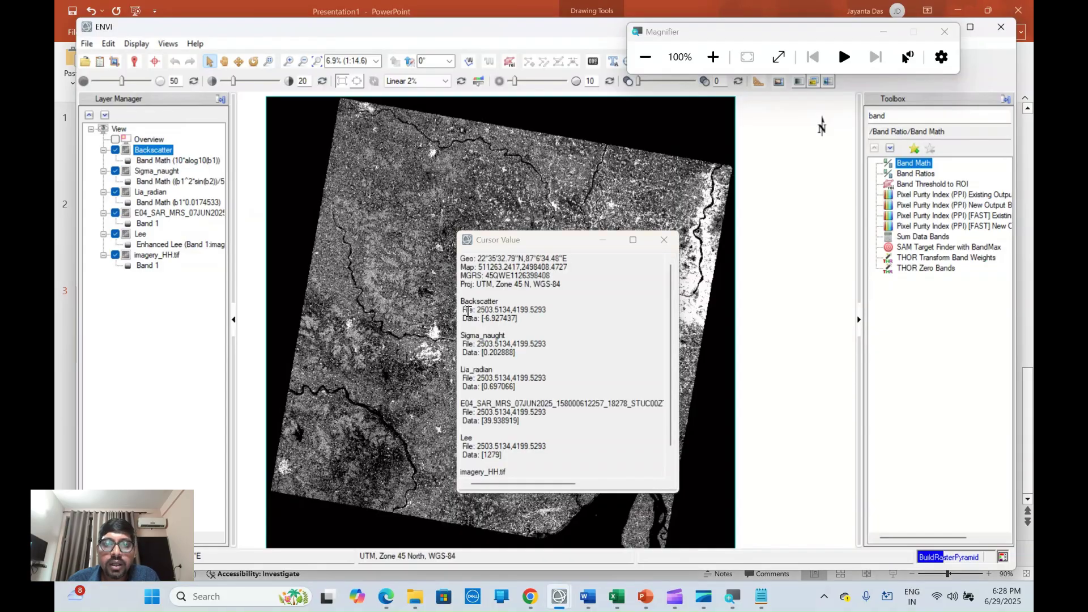
left_click_drag(475, 320, 530, 327)
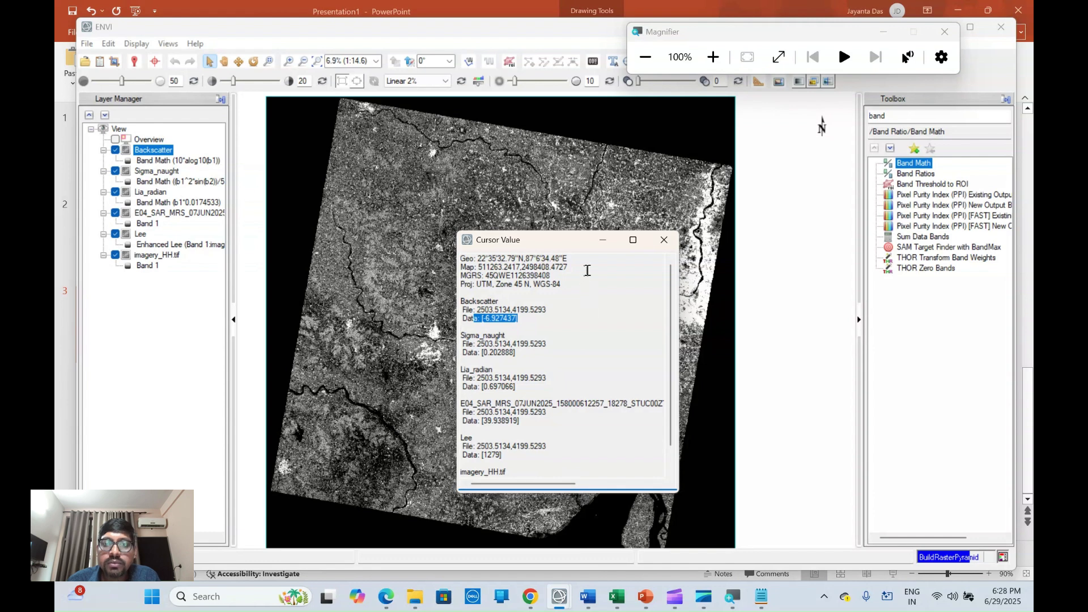
left_click_drag(572, 240, 445, 199)
left_click(621, 488)
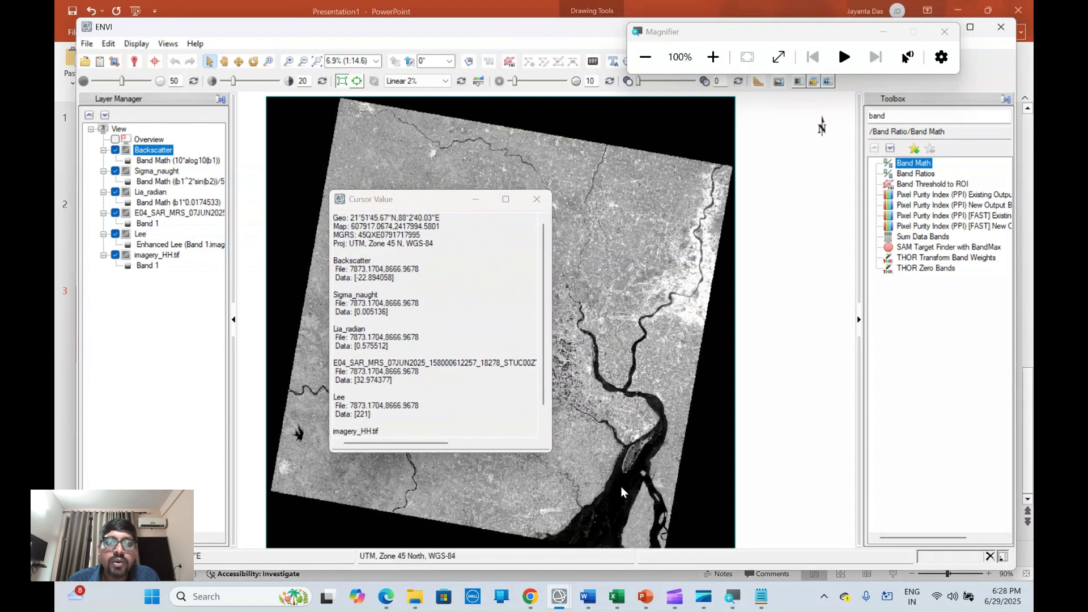
left_click_drag(352, 277, 403, 282)
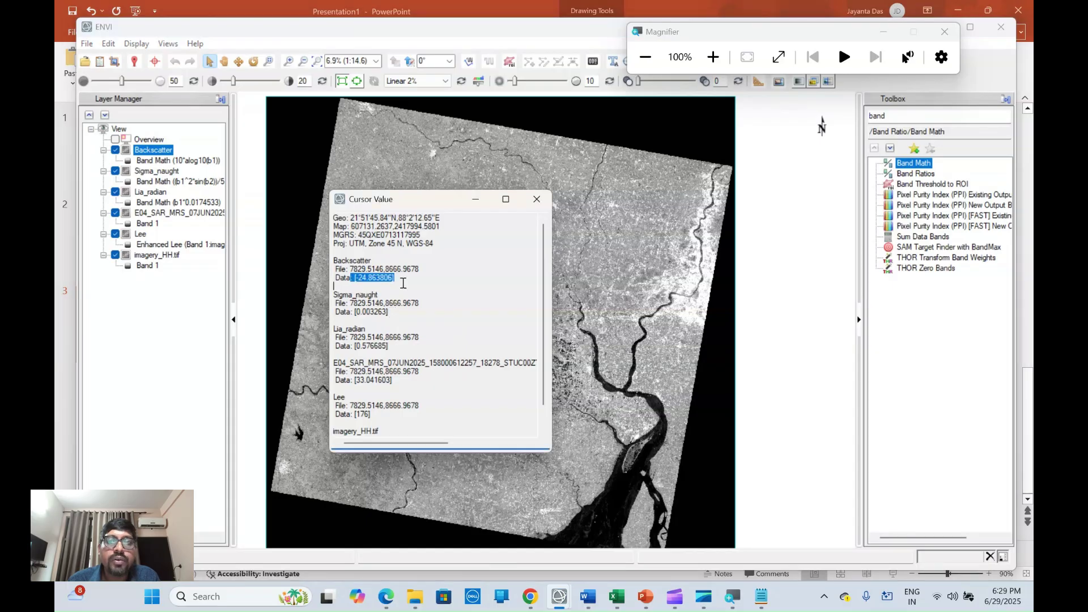
Step: Magnify the screen to compare Backscatter values at other points of the scene, and reduce the magnification again
left_click(713, 56)
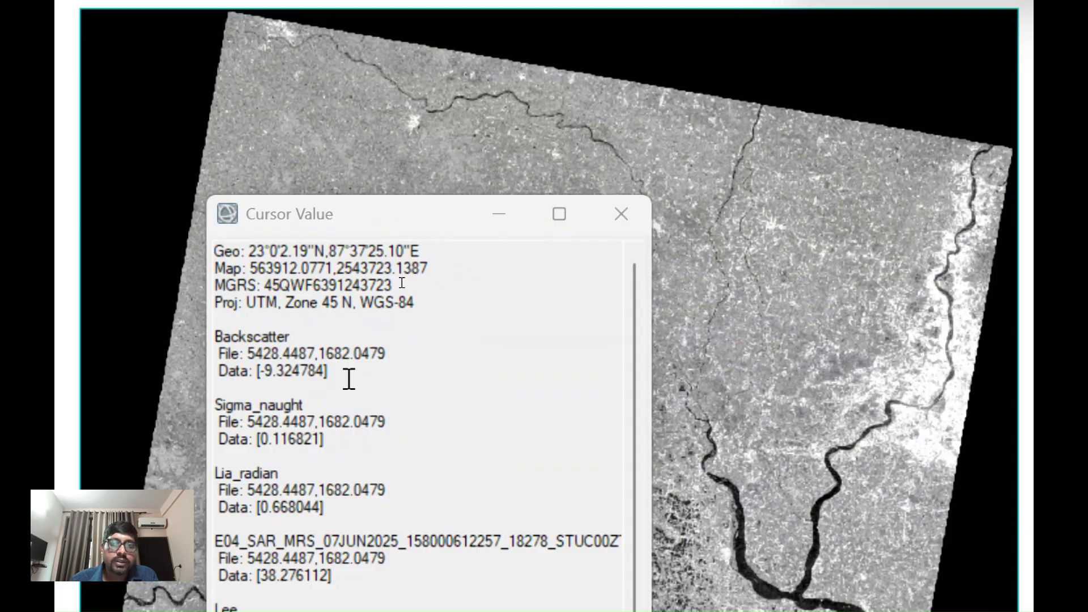
scroll(748, 492, "down", 3)
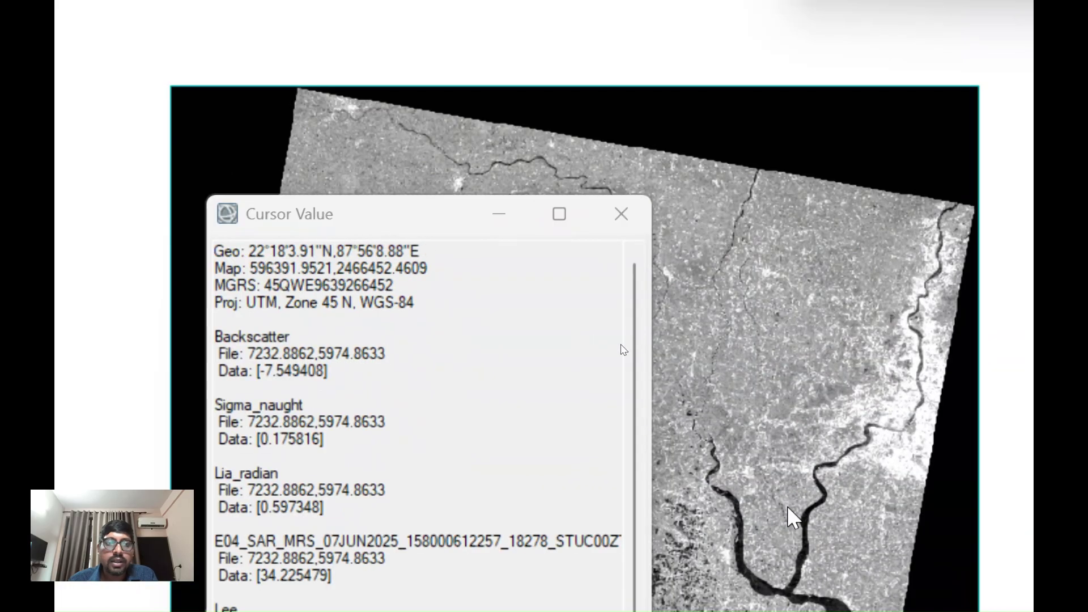
left_click_drag(739, 522, 728, 243)
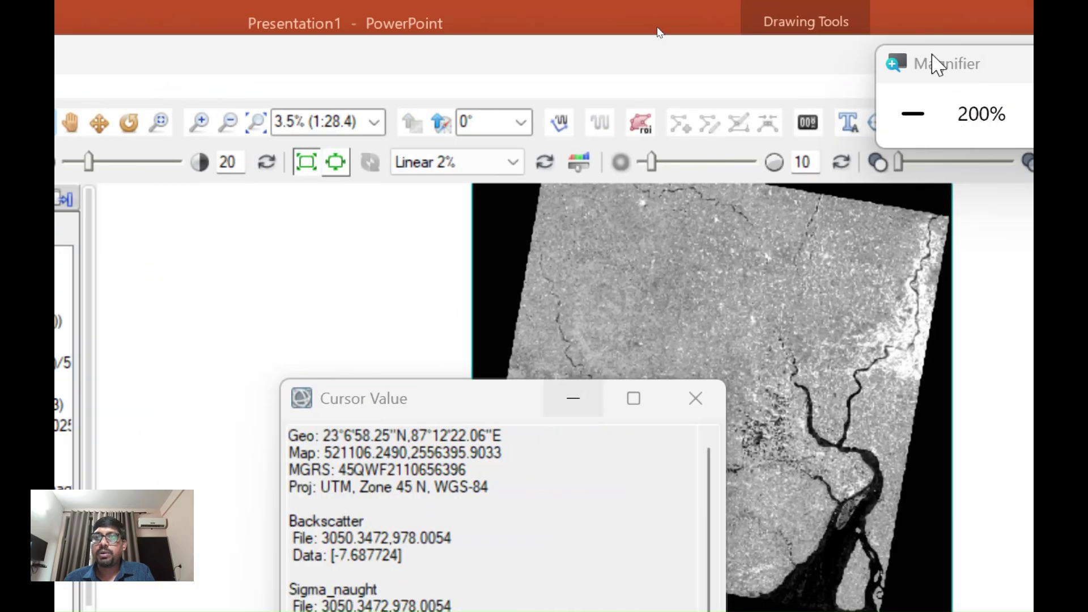
left_click(918, 129)
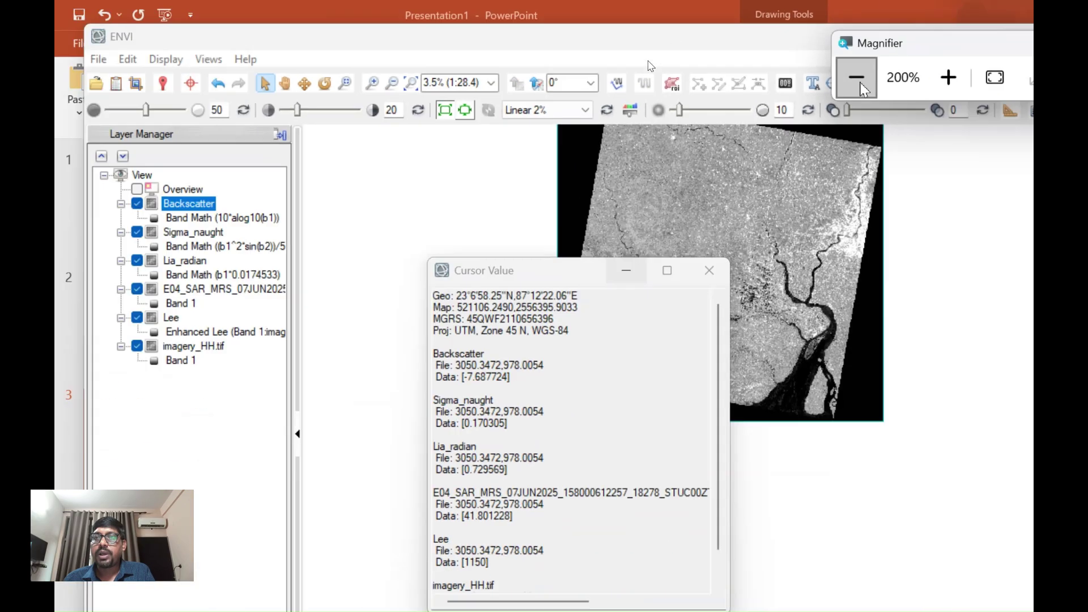